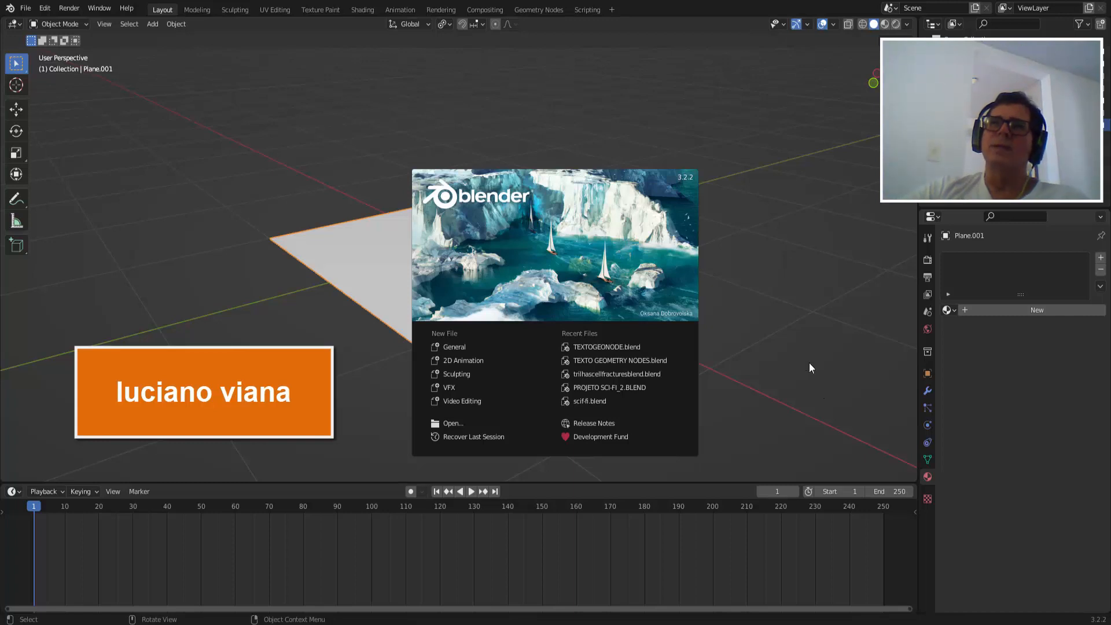
Dismiss the startup splash screen and switch the subdivided plane to Edit Mode in solid viewport shading
{"action": "left_click", "coordinate": [729, 213]}
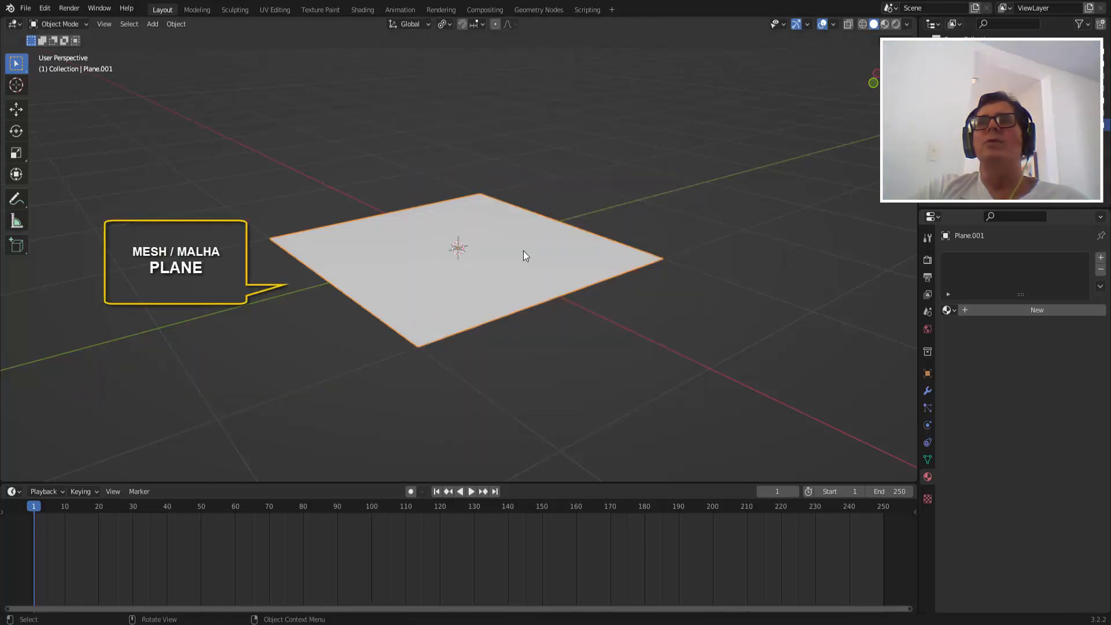
{"action": "left_click", "coordinate": [68, 25]}
{"action": "left_click", "coordinate": [60, 52]}
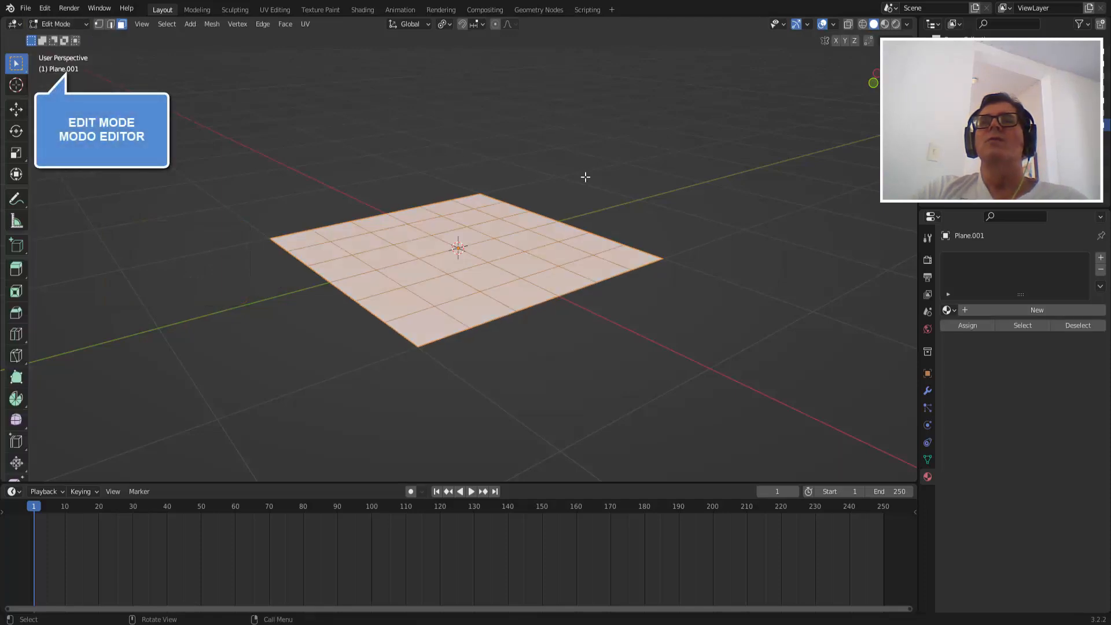
{"action": "middle_click_drag", "start_coordinate": [593, 179], "coordinate": [598, 196]}
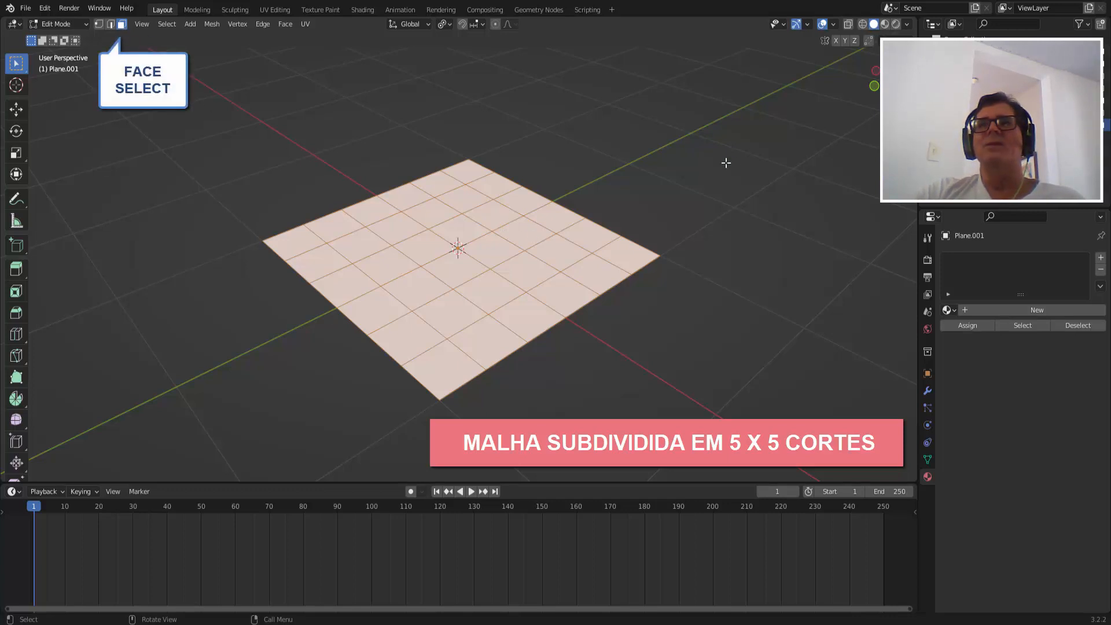
{"action": "right_click", "coordinate": [751, 137]}
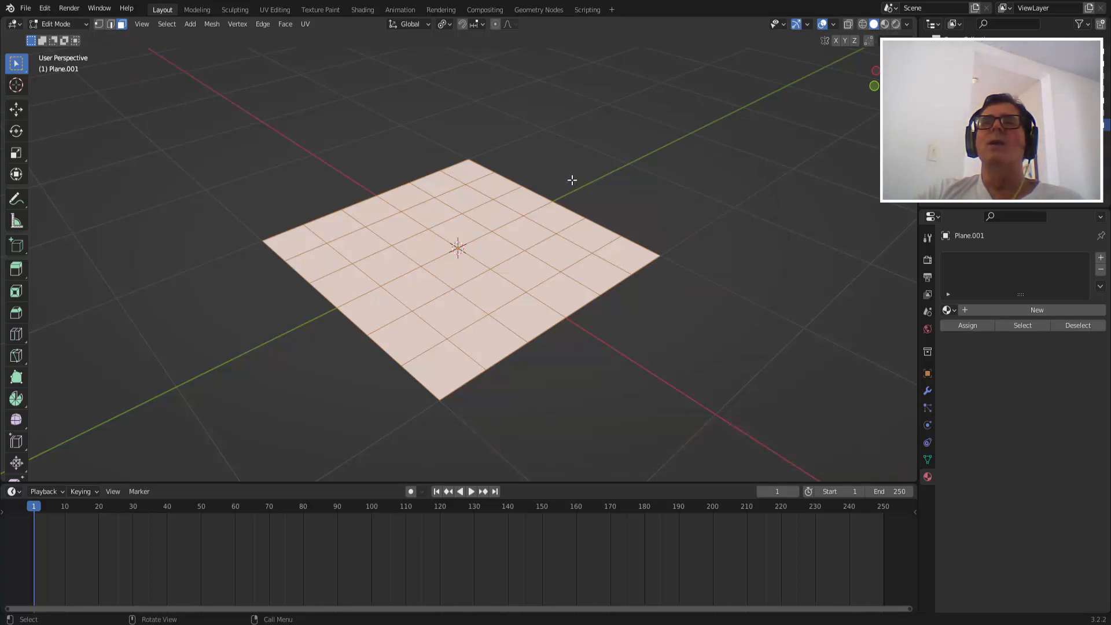
{"action": "middle_click_drag", "start_coordinate": [573, 179], "coordinate": [573, 172]}
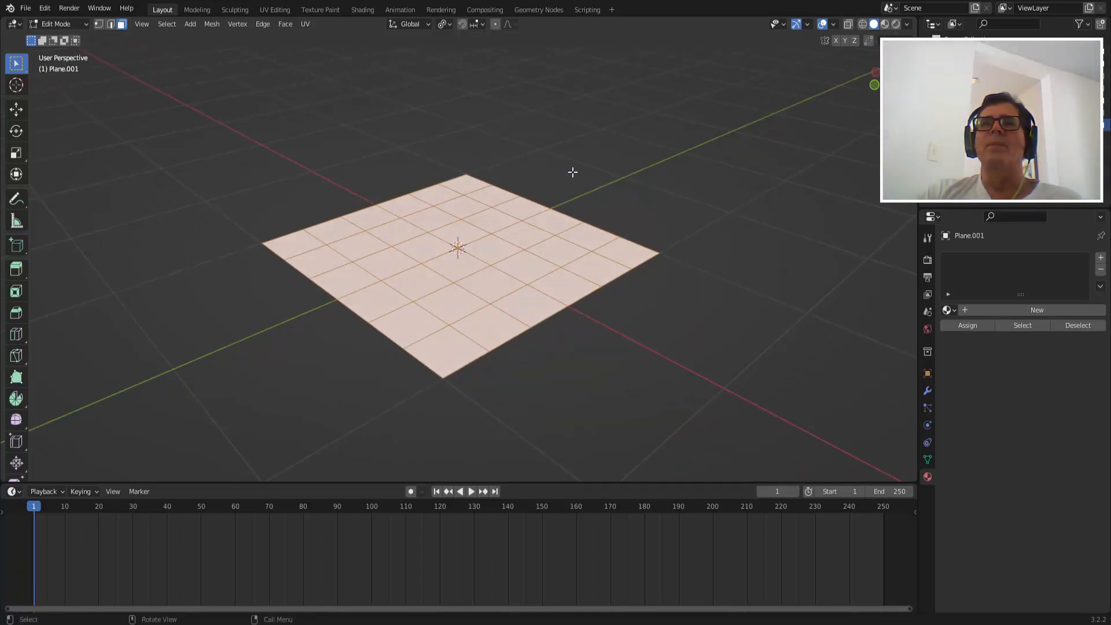
{"action": "left_click", "coordinate": [875, 25]}
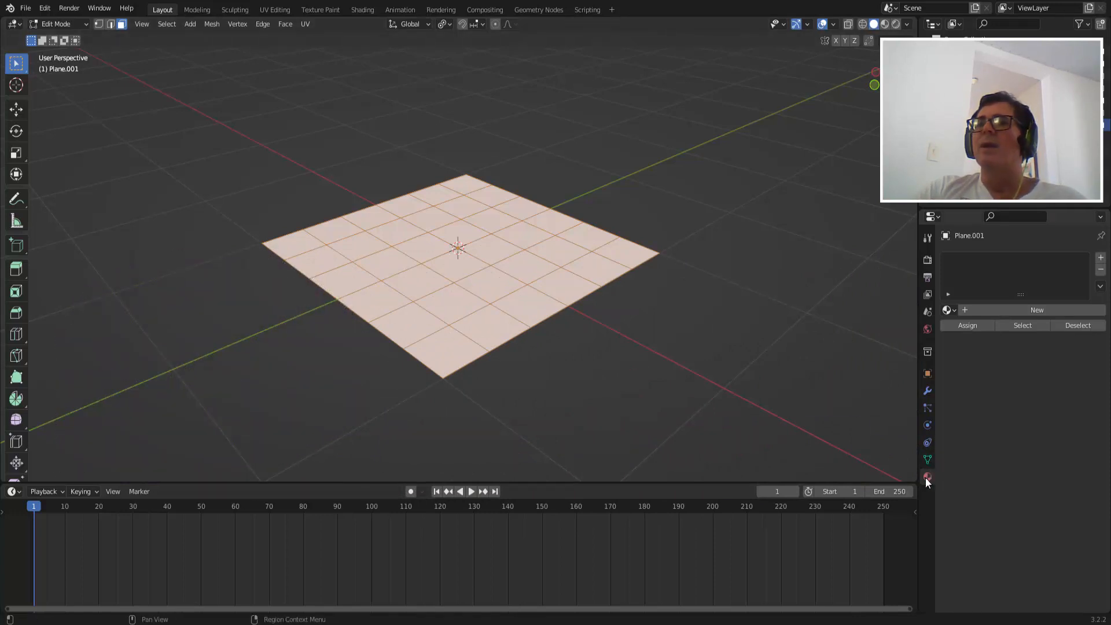
Create a new material on the plane, set its Viewport Display colour to blue, and deselect all faces
{"action": "left_click", "coordinate": [1034, 311]}
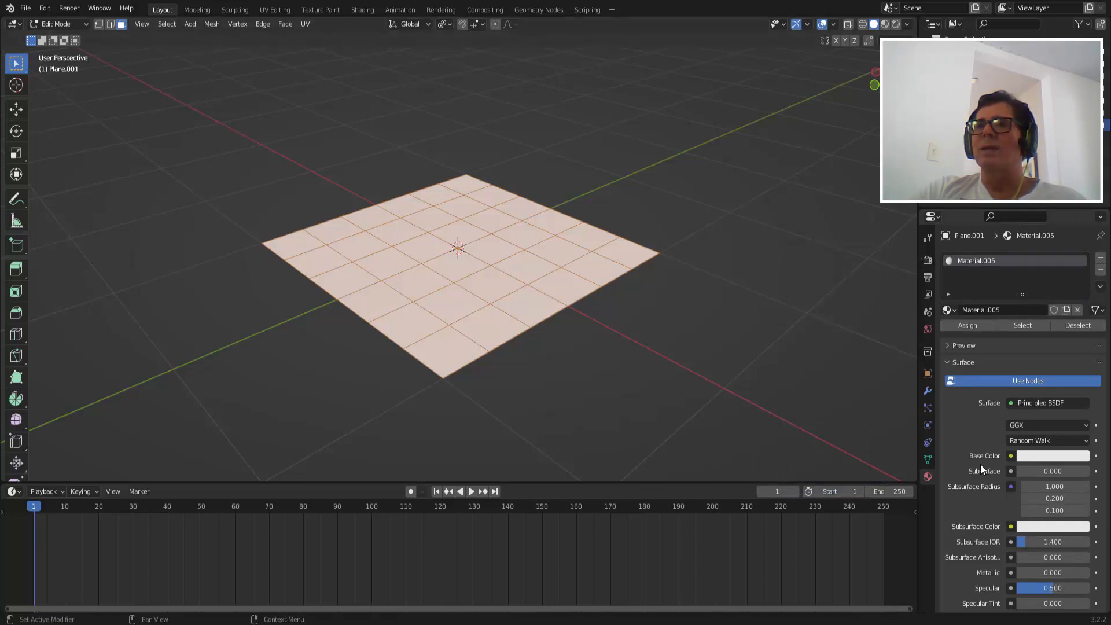
{"action": "scroll", "coordinate": [984, 466], "scroll_direction": "down", "scroll_amount": 10}
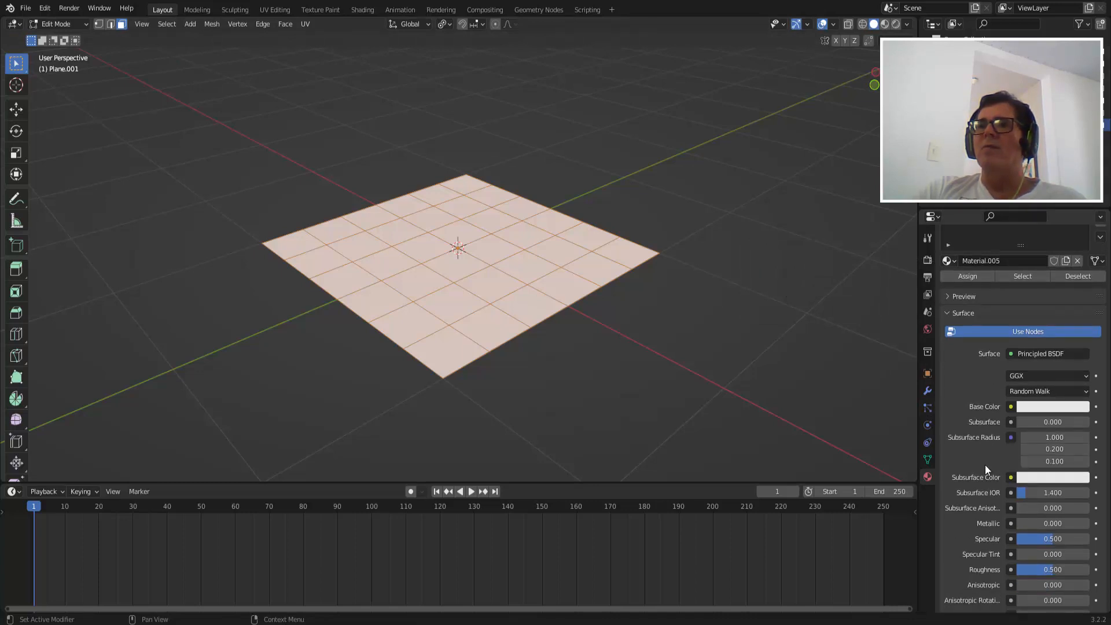
{"action": "scroll", "coordinate": [985, 464], "scroll_direction": "down", "scroll_amount": 8}
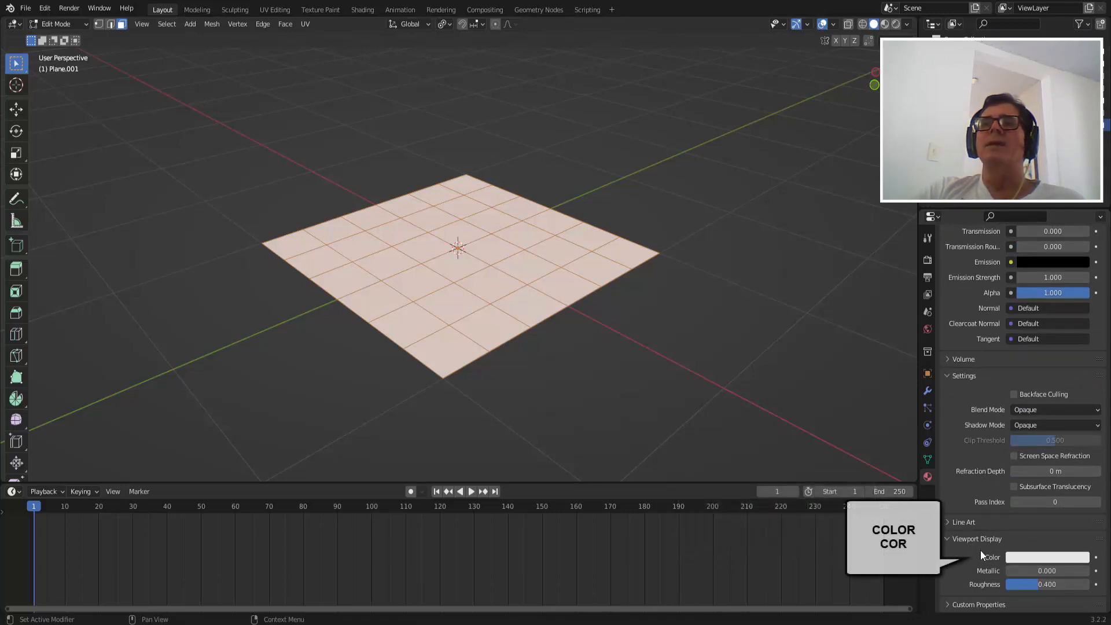
{"action": "left_click", "coordinate": [1044, 557]}
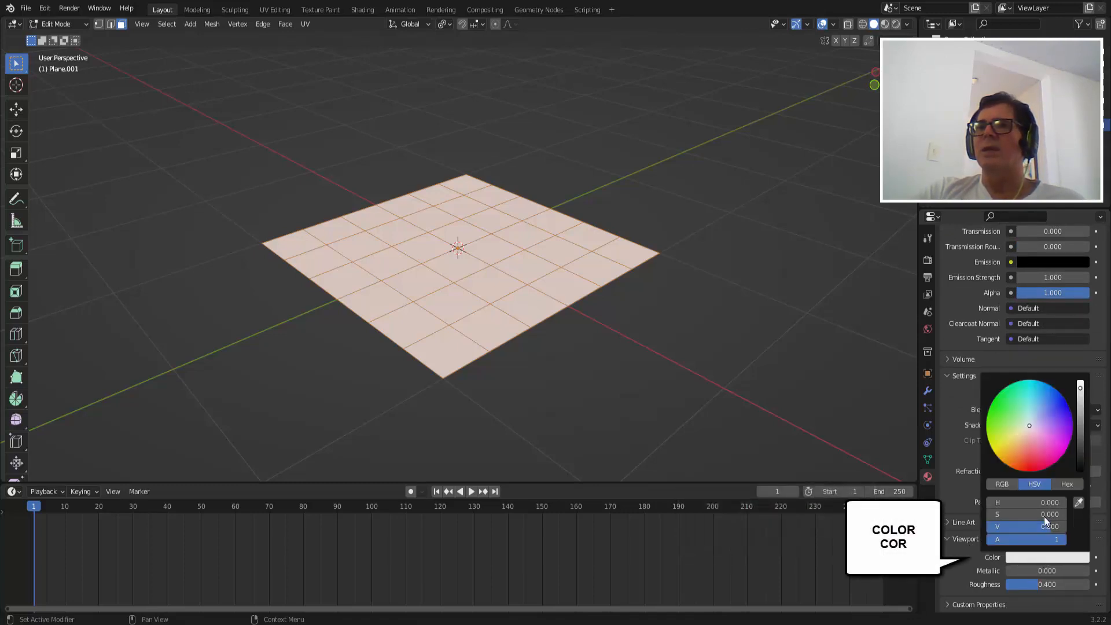
{"action": "left_click", "coordinate": [1045, 397]}
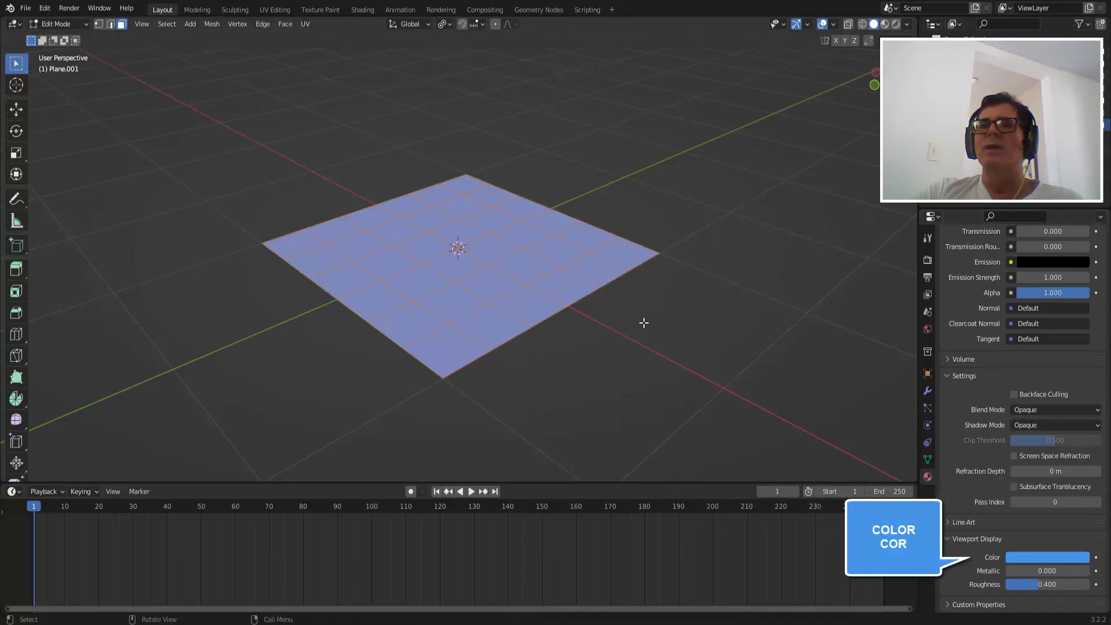
{"action": "left_click", "coordinate": [673, 235]}
{"action": "mouse_move", "coordinate": [625, 335]}
{"action": "middle_mouse_down"}
{"action": "mouse_move", "coordinate": [618, 324]}
{"action": "mouse_move", "coordinate": [617, 335]}
{"action": "middle_mouse_up"}
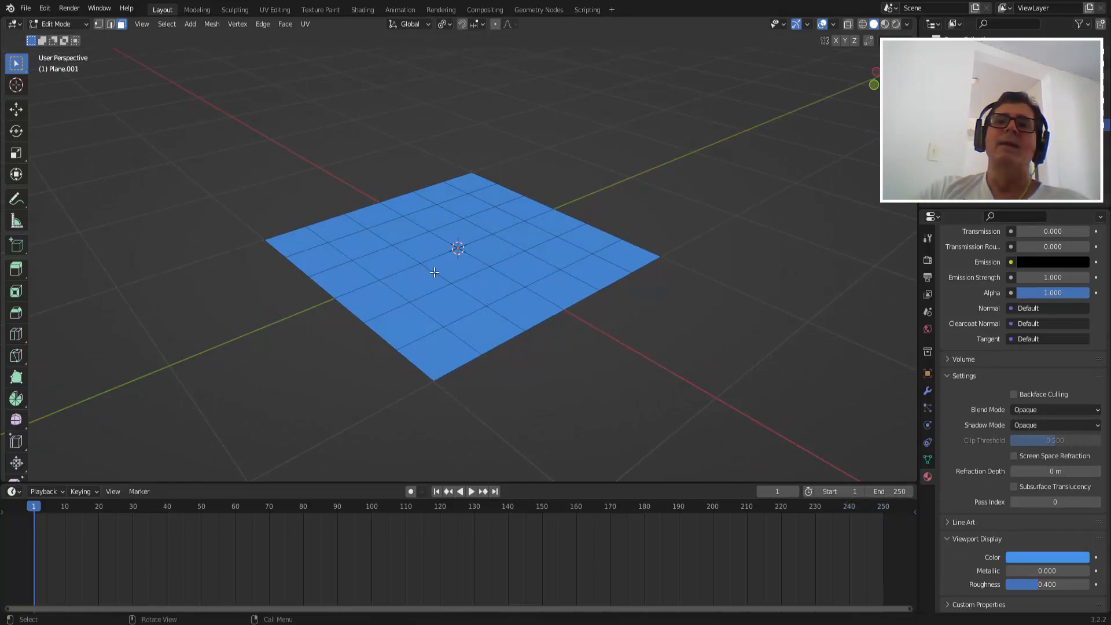
Compare the plane in Material Preview and Solid shading against the material's Base Color and Viewport Display colour
{"action": "scroll", "coordinate": [964, 408], "scroll_direction": "up", "scroll_amount": 14}
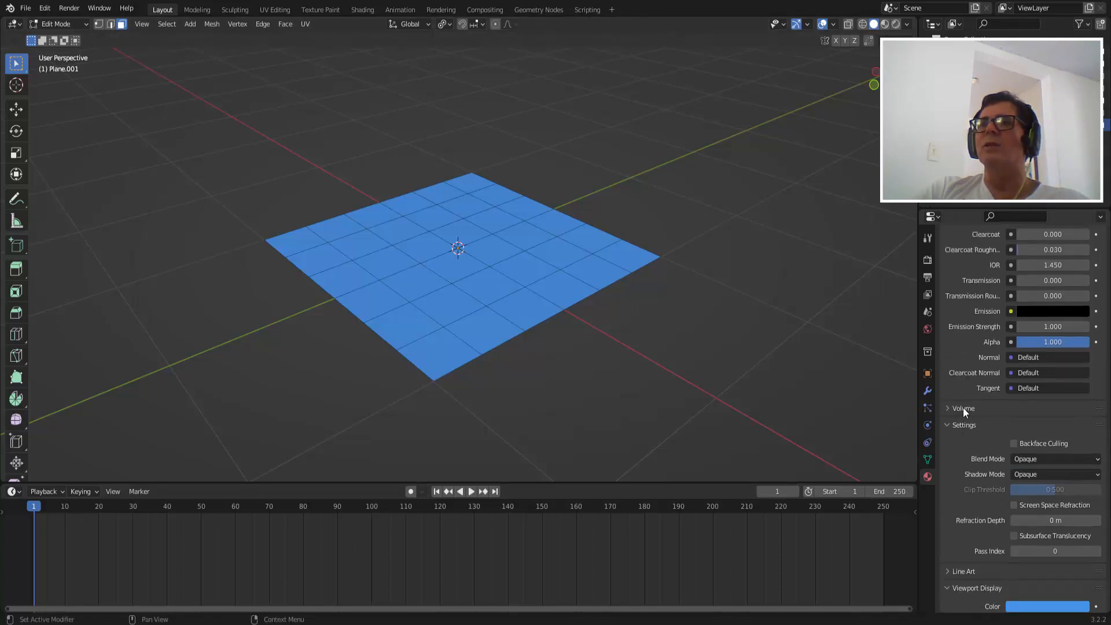
{"action": "scroll", "coordinate": [964, 407], "scroll_direction": "up", "scroll_amount": 4}
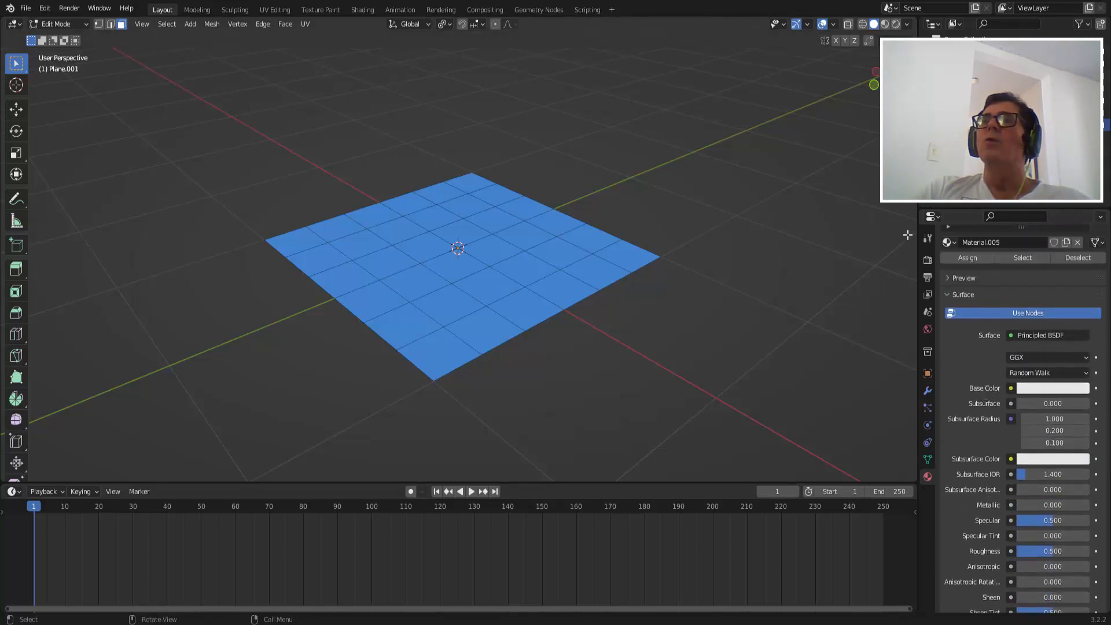
{"action": "left_click", "coordinate": [887, 25]}
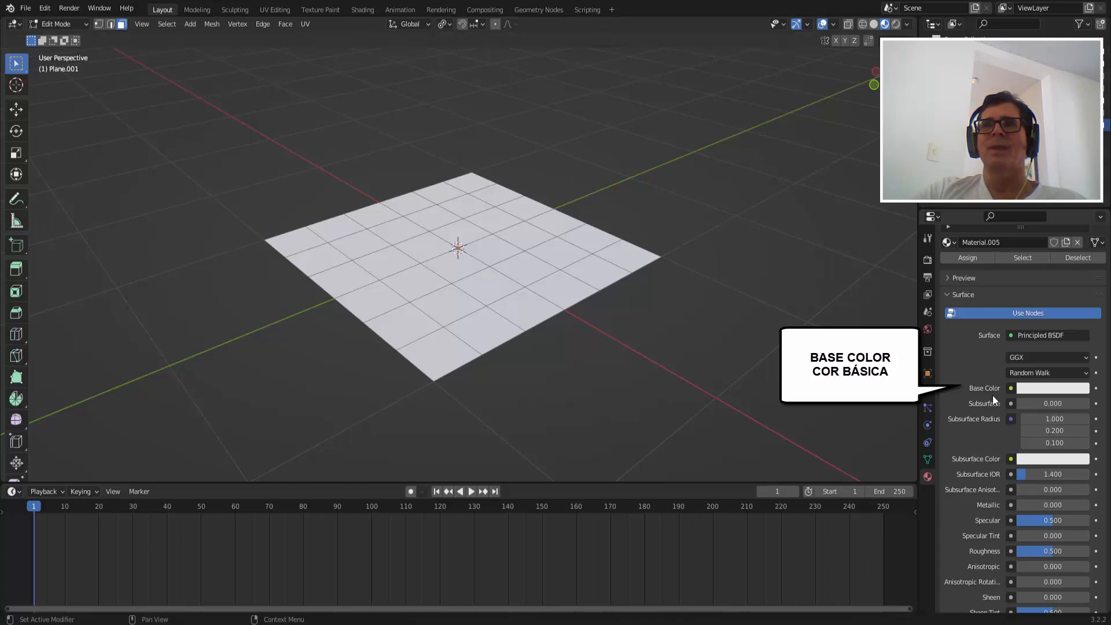
{"action": "left_click", "coordinate": [874, 25]}
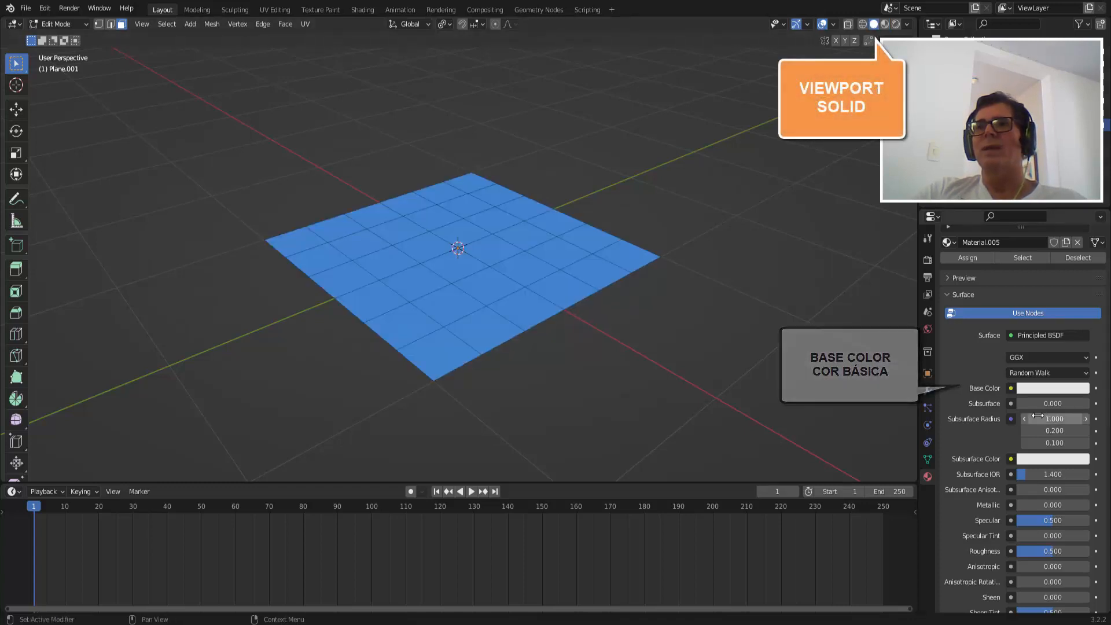
{"action": "scroll", "coordinate": [1009, 442], "scroll_direction": "down", "scroll_amount": 15}
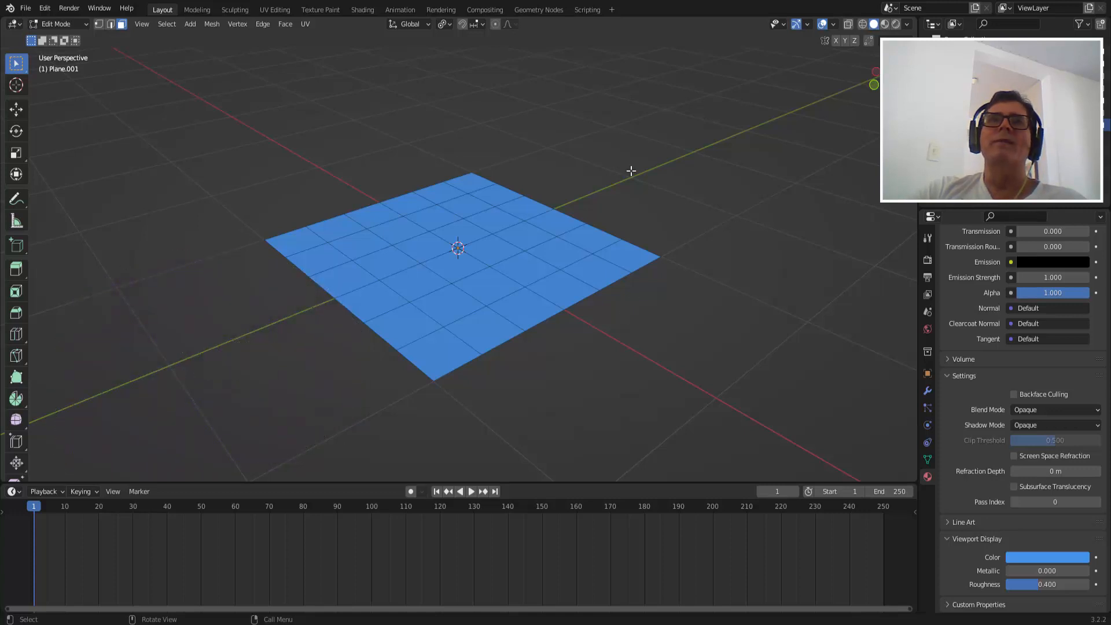
Render the scene image, check the plane's rendered colour against the material's Base Color, and close the render result
{"action": "left_click", "coordinate": [68, 9]}
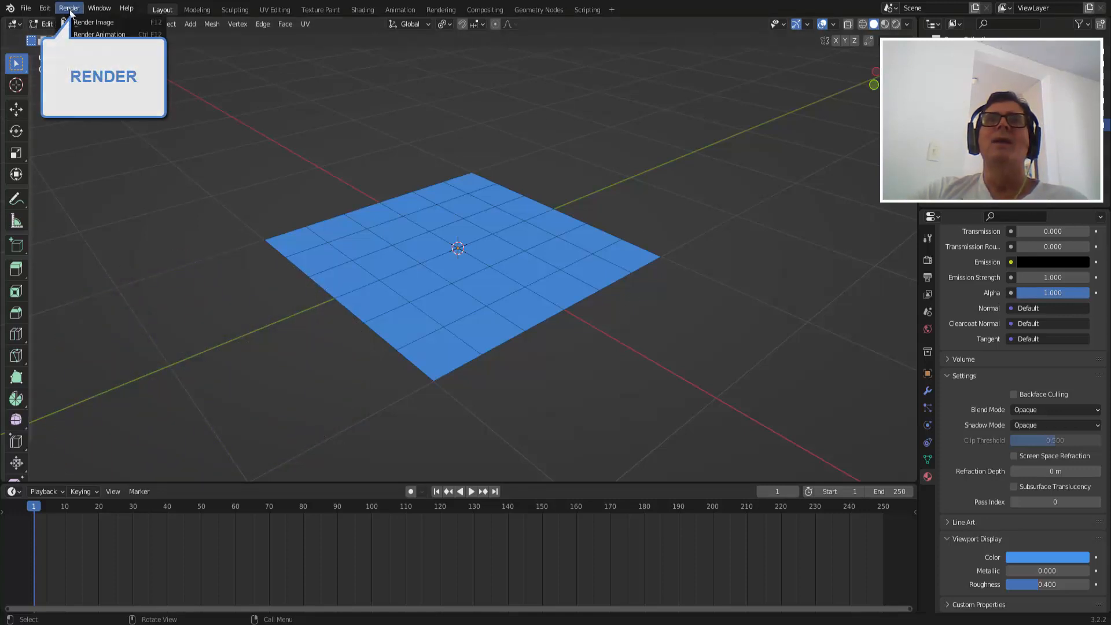
{"action": "left_click", "coordinate": [108, 22]}
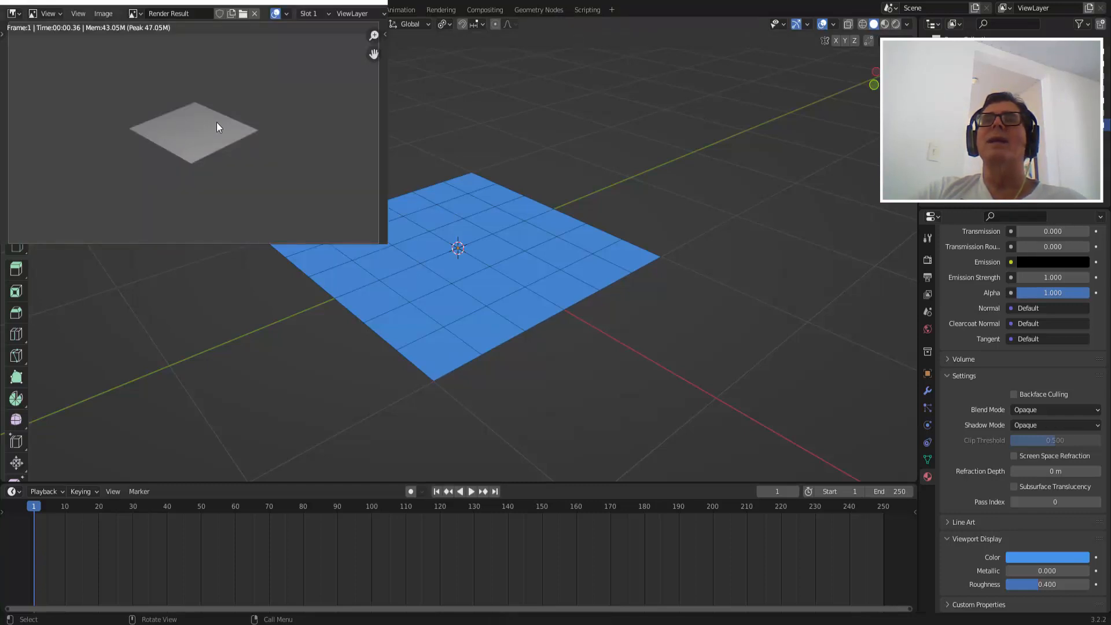
{"action": "scroll", "coordinate": [1032, 319], "scroll_direction": "up", "scroll_amount": 15}
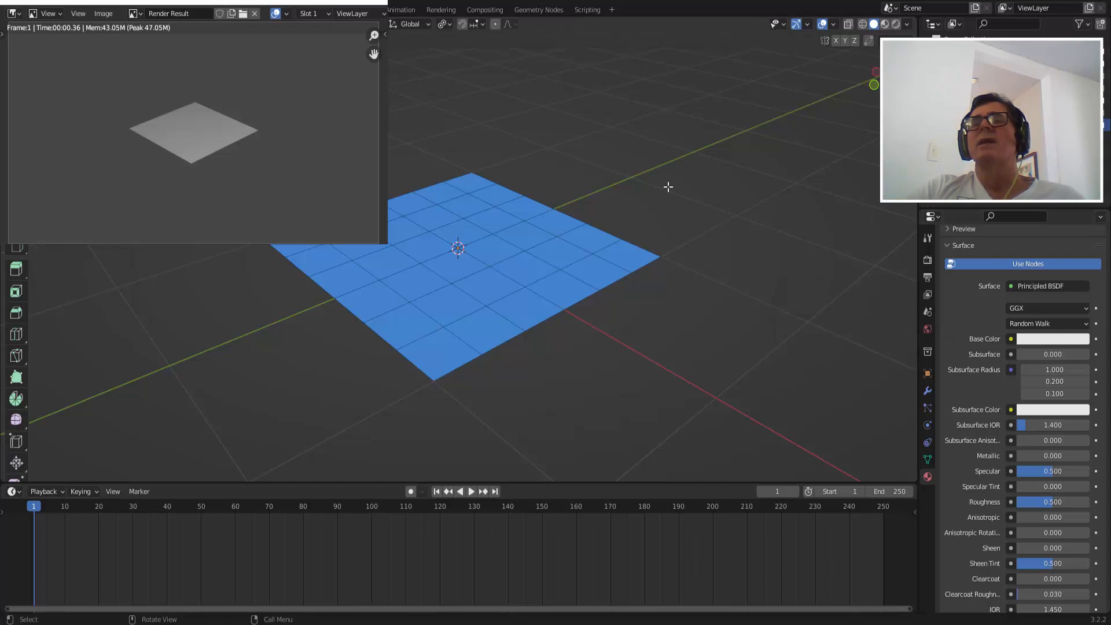
{"action": "left_click", "coordinate": [383, 4]}
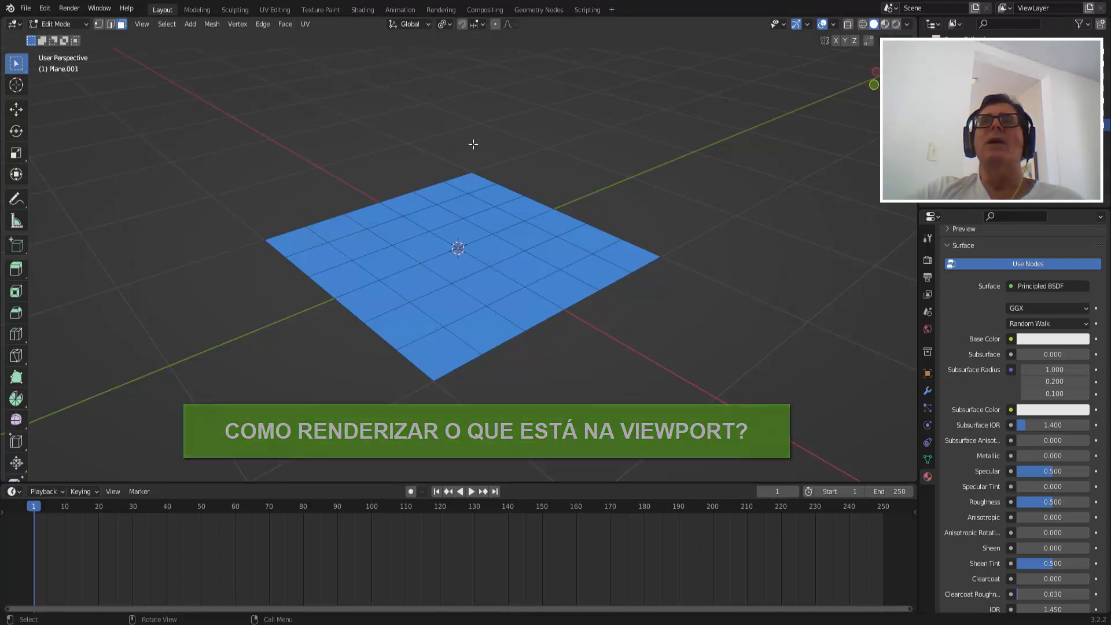
Render the current solid viewport view of the plane as an image
{"action": "left_click", "coordinate": [143, 24]}
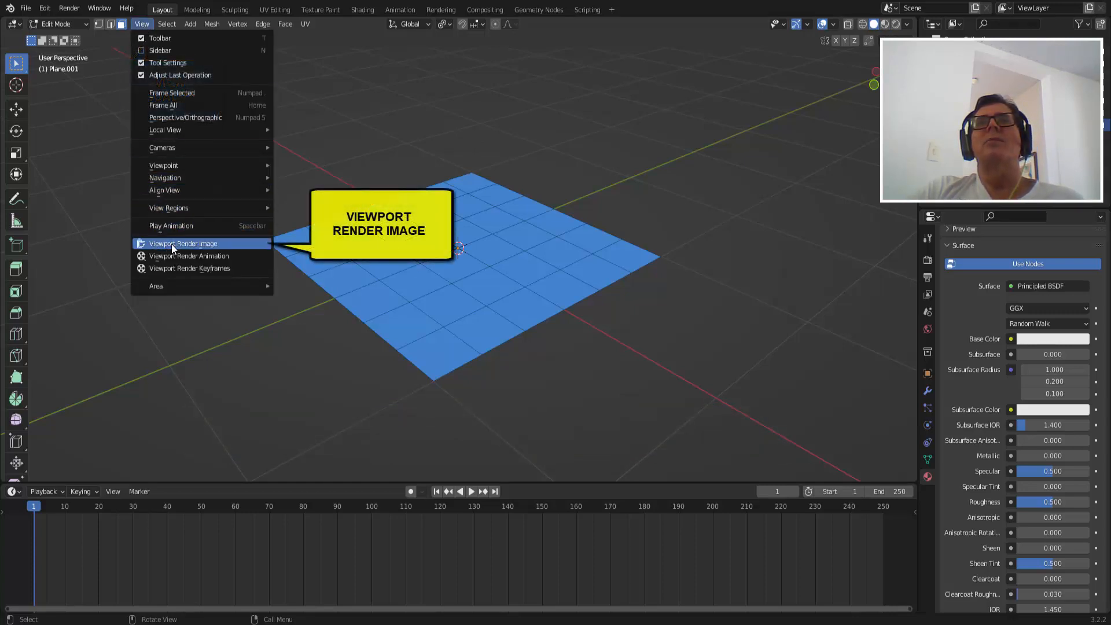
{"action": "left_click", "coordinate": [186, 243]}
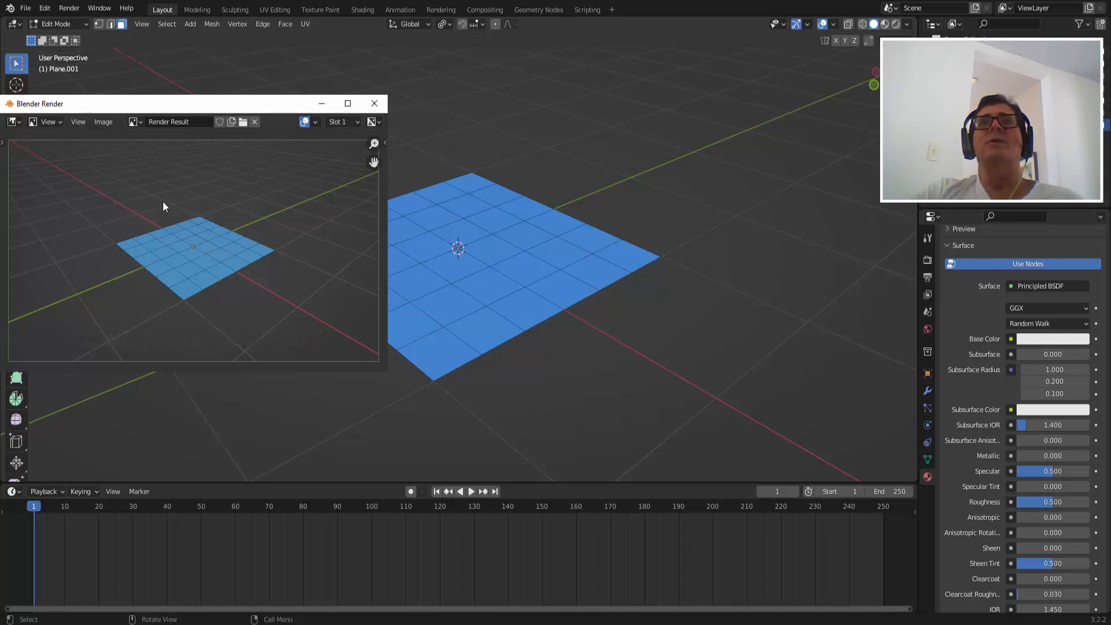
Choose JPEG as the format for saving the viewport render, cancel the save, and close the render result
{"action": "left_click", "coordinate": [104, 122]}
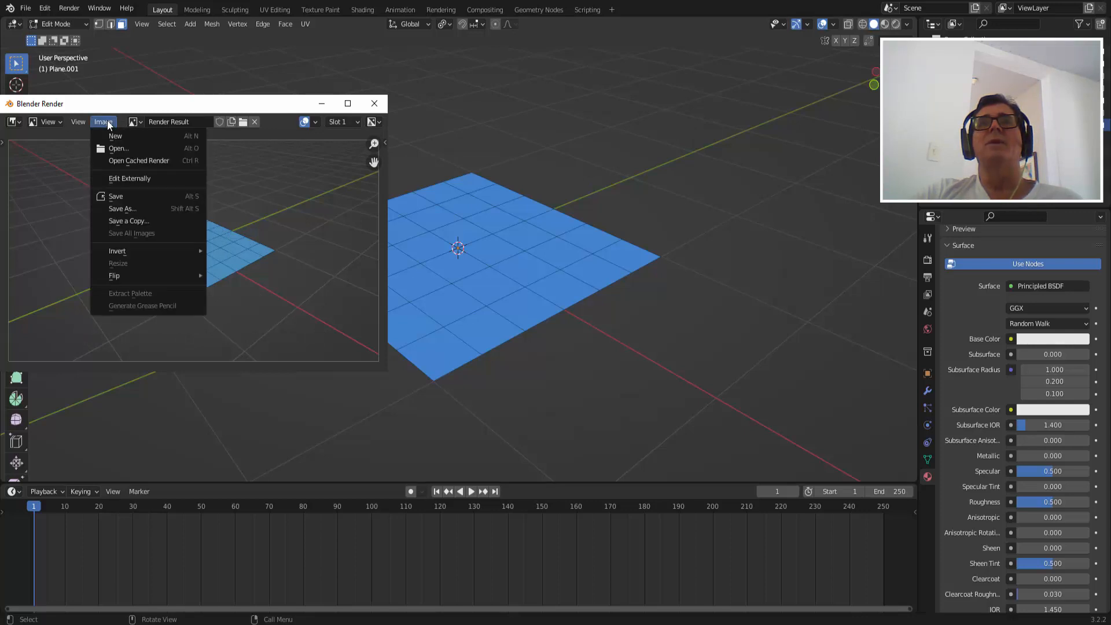
{"action": "left_click", "coordinate": [123, 208]}
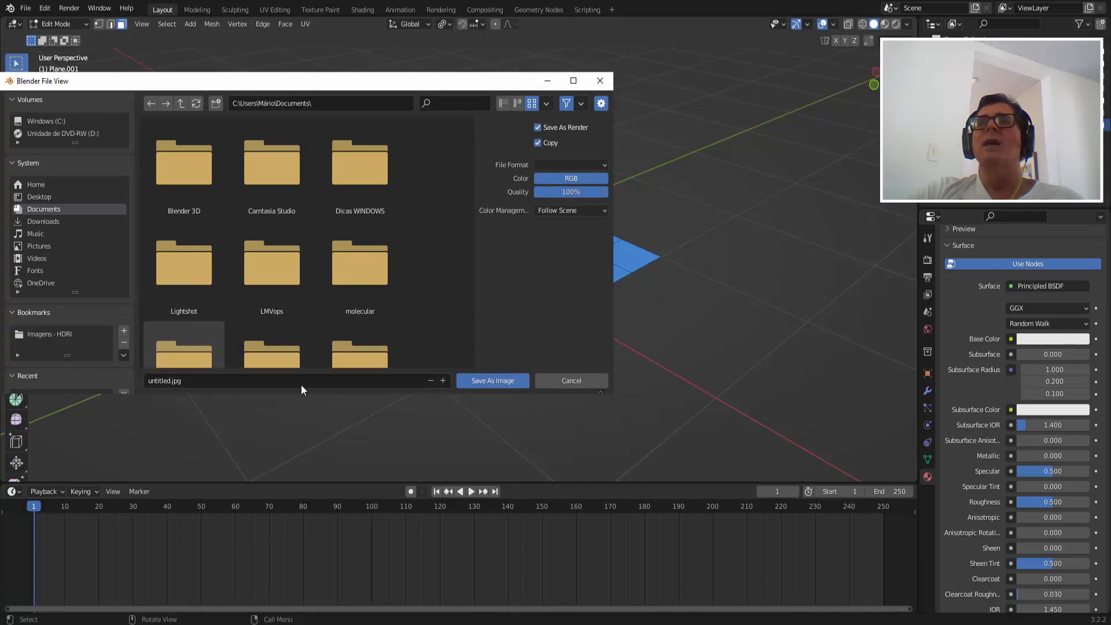
{"action": "left_click", "coordinate": [549, 166]}
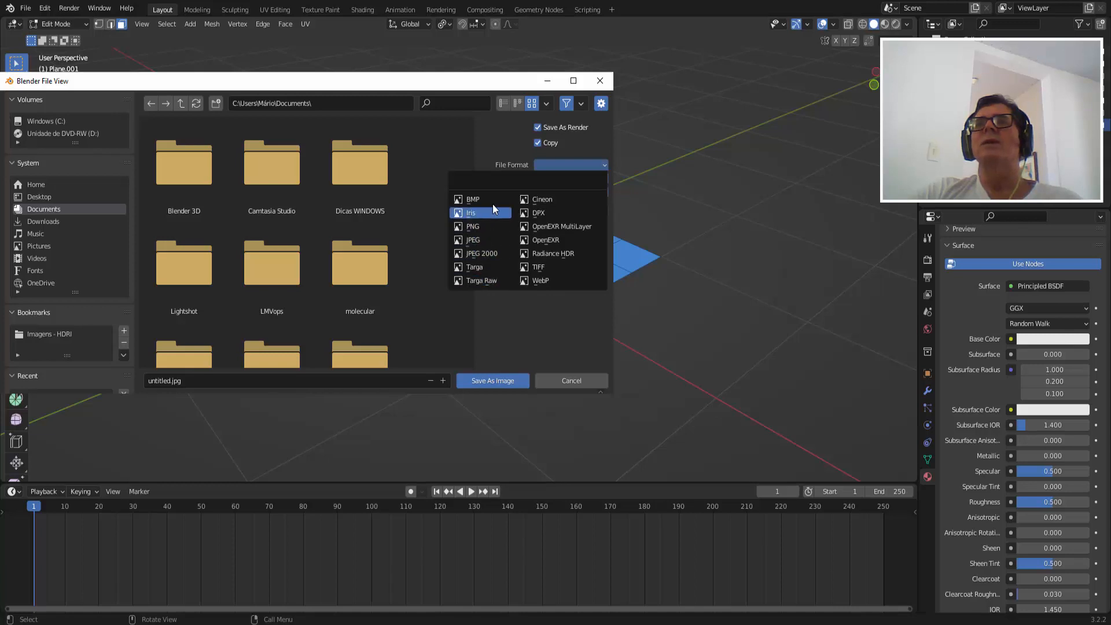
{"action": "left_click", "coordinate": [486, 242]}
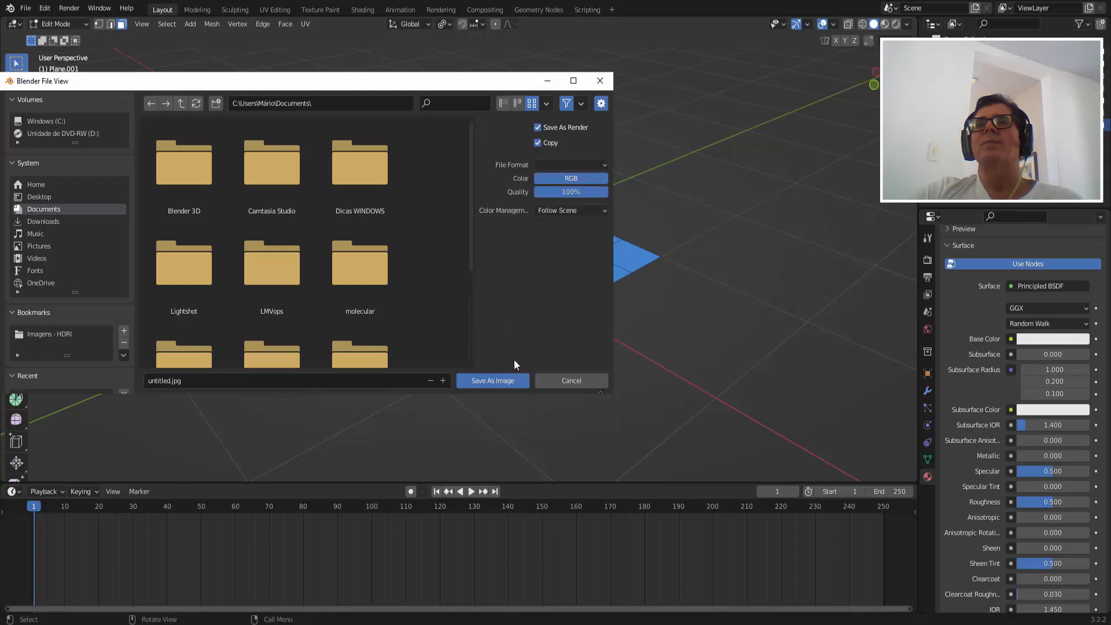
{"action": "left_click", "coordinate": [558, 378]}
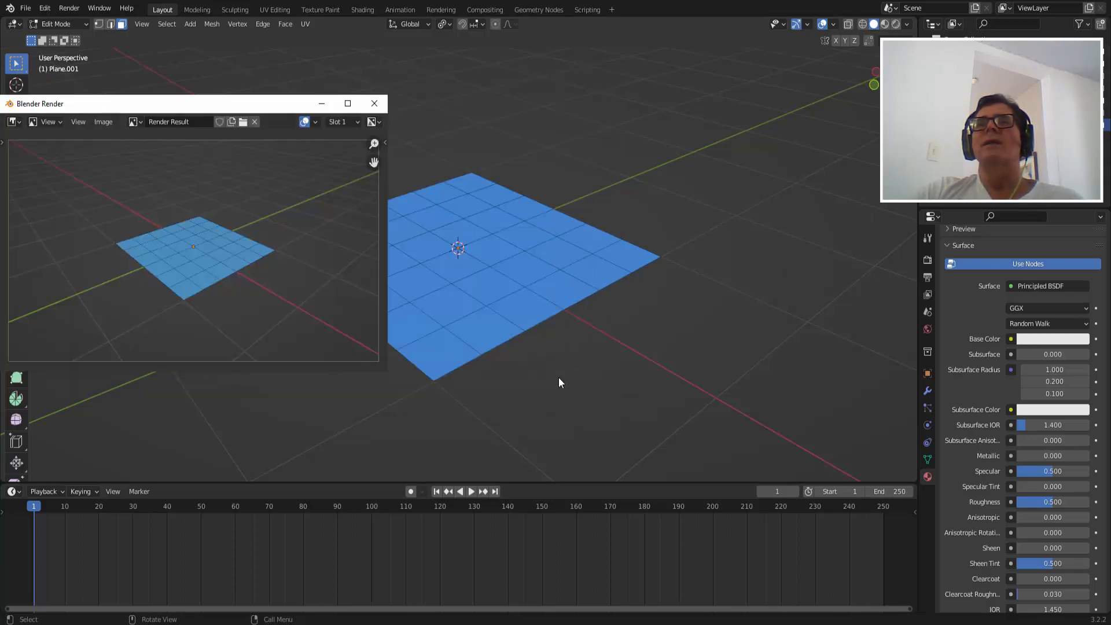
{"action": "left_click", "coordinate": [374, 104]}
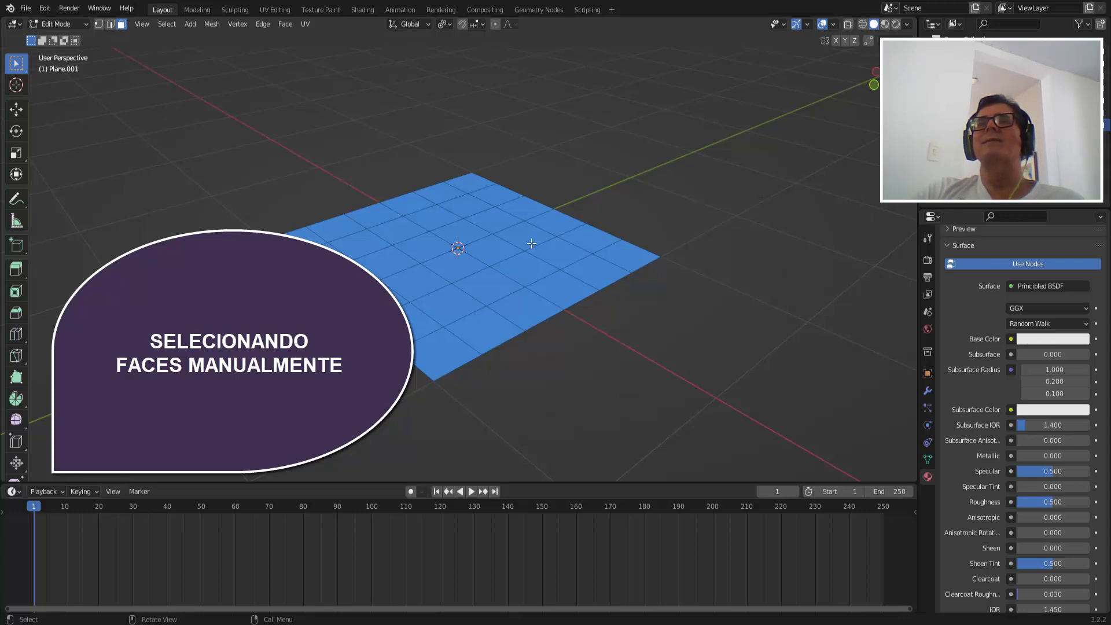
Select seven individual faces scattered across the plane in face select mode, and clear the selection
{"action": "left_click", "coordinate": [499, 217], "text": "shift"}
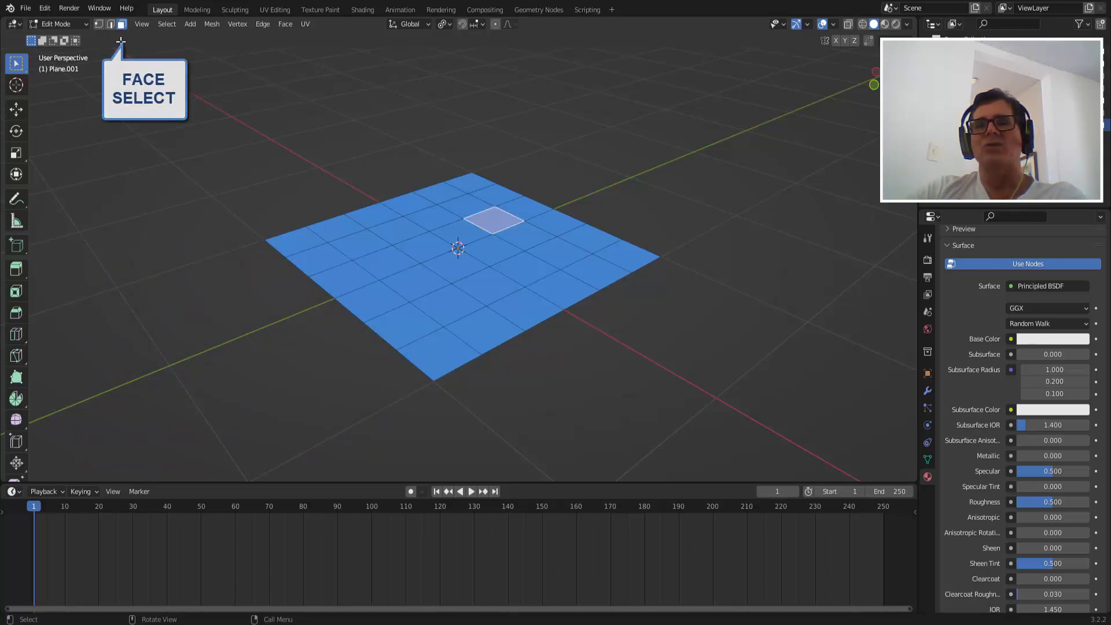
{"action": "key", "text": "shift"}
{"action": "left_click", "coordinate": [416, 278], "text": "shift"}
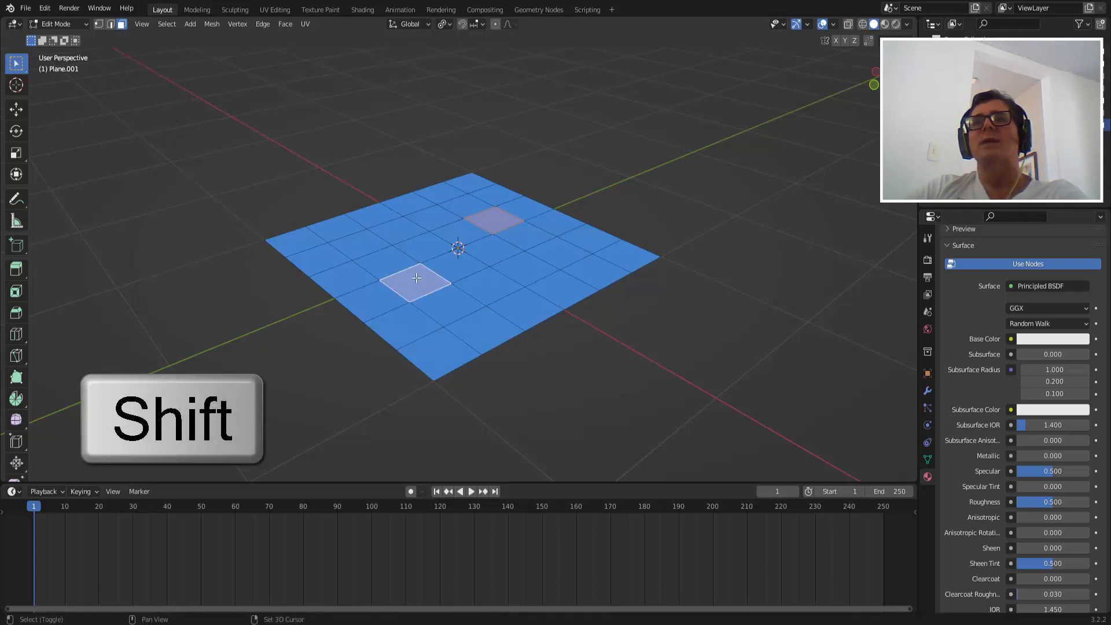
{"action": "left_click", "coordinate": [370, 239], "text": "shift"}
{"action": "left_click", "coordinate": [610, 266], "text": "shift"}
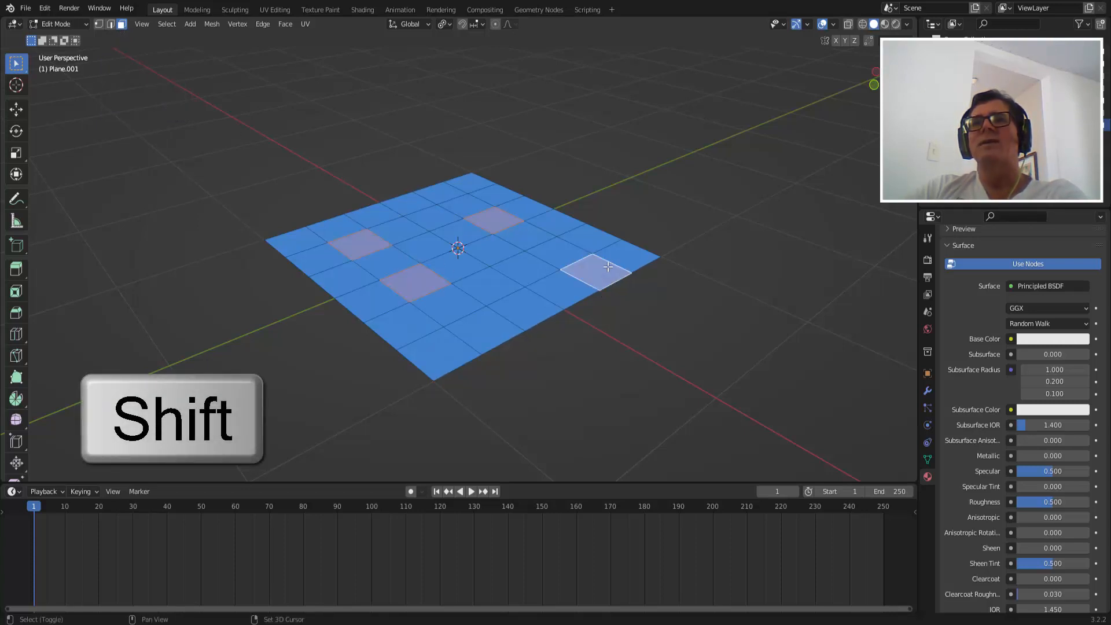
{"action": "left_click", "coordinate": [566, 219], "text": "shift"}
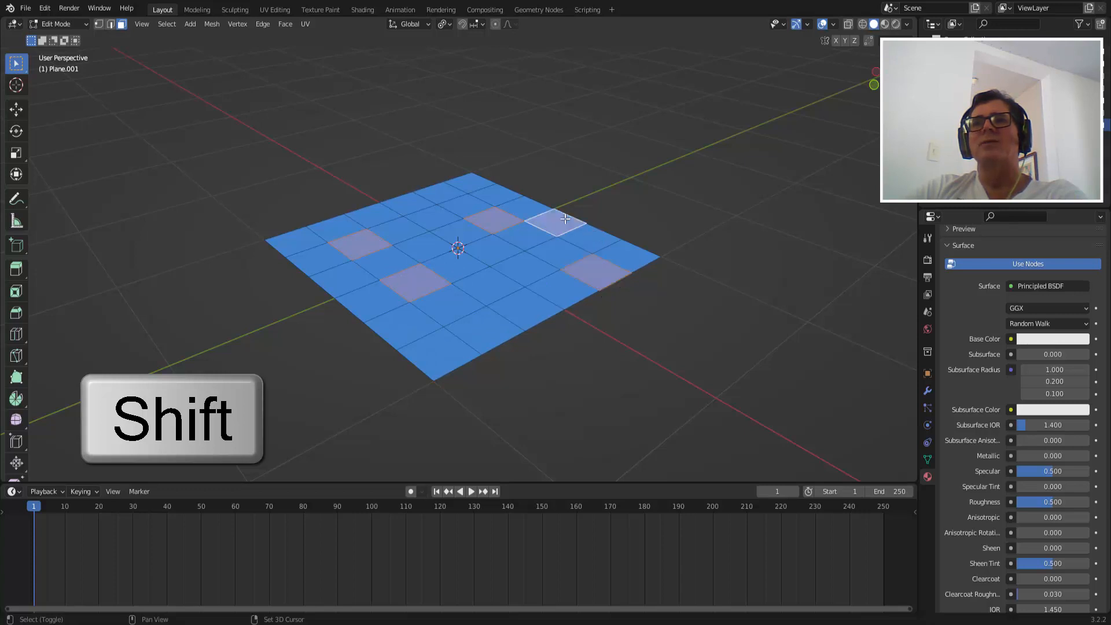
{"action": "left_click", "coordinate": [343, 281], "text": "shift"}
{"action": "left_click", "coordinate": [435, 352], "text": "shift"}
{"action": "left_click", "coordinate": [435, 352], "text": "shift"}
{"action": "left_click", "coordinate": [435, 352], "text": "shift"}
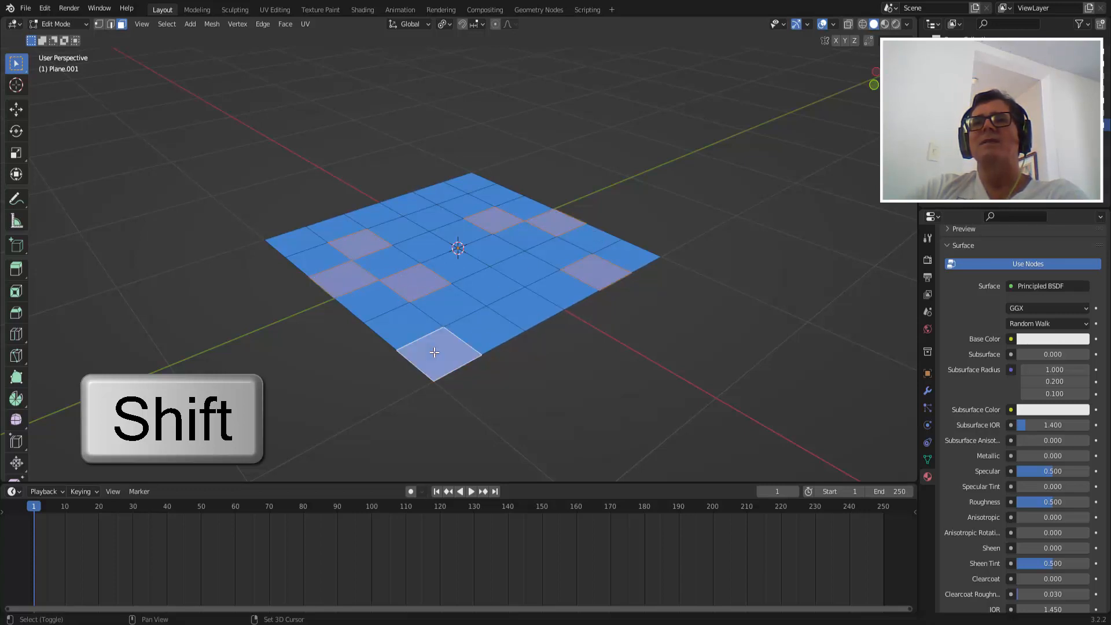
{"action": "left_click", "coordinate": [731, 192]}
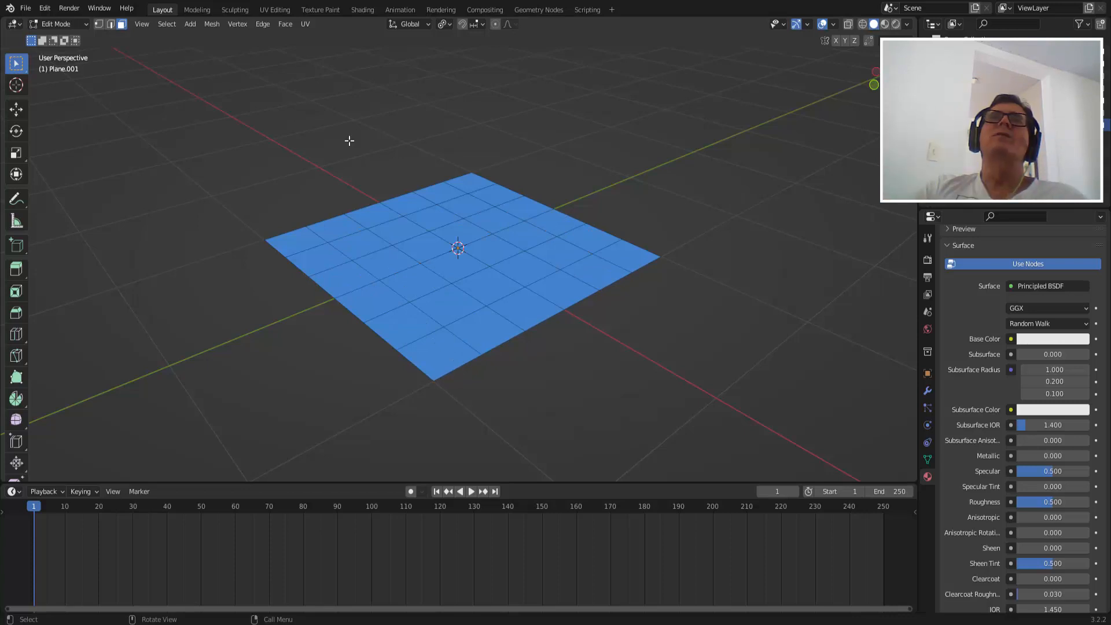
Select all of the plane's faces, apply Checker Deselect to them, and expand the operation's settings
{"action": "left_click", "coordinate": [167, 24]}
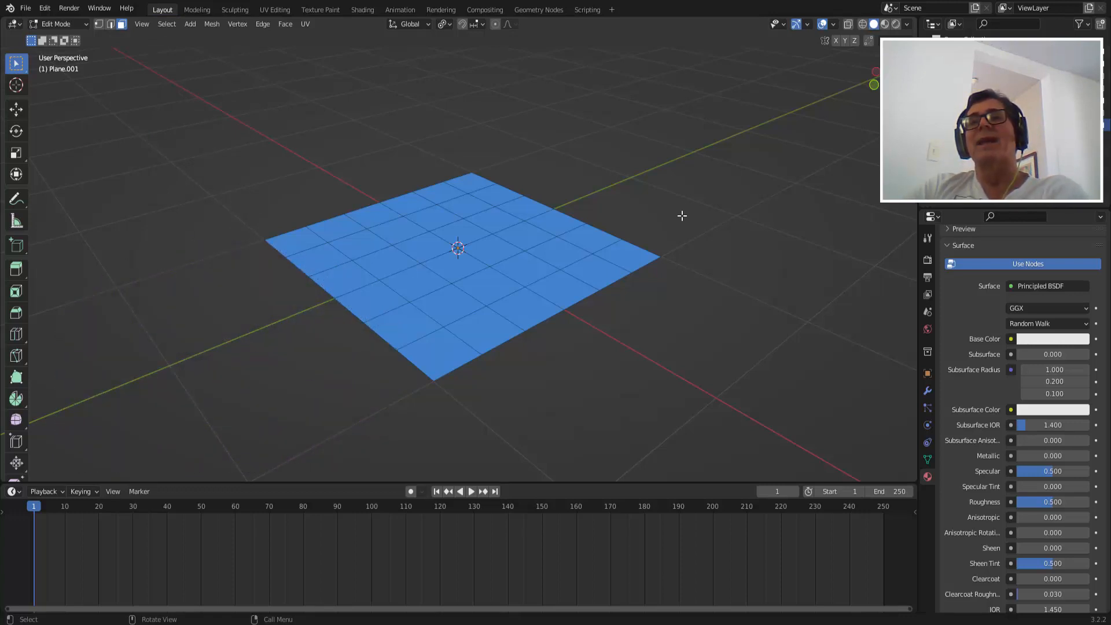
{"action": "key", "text": "a"}
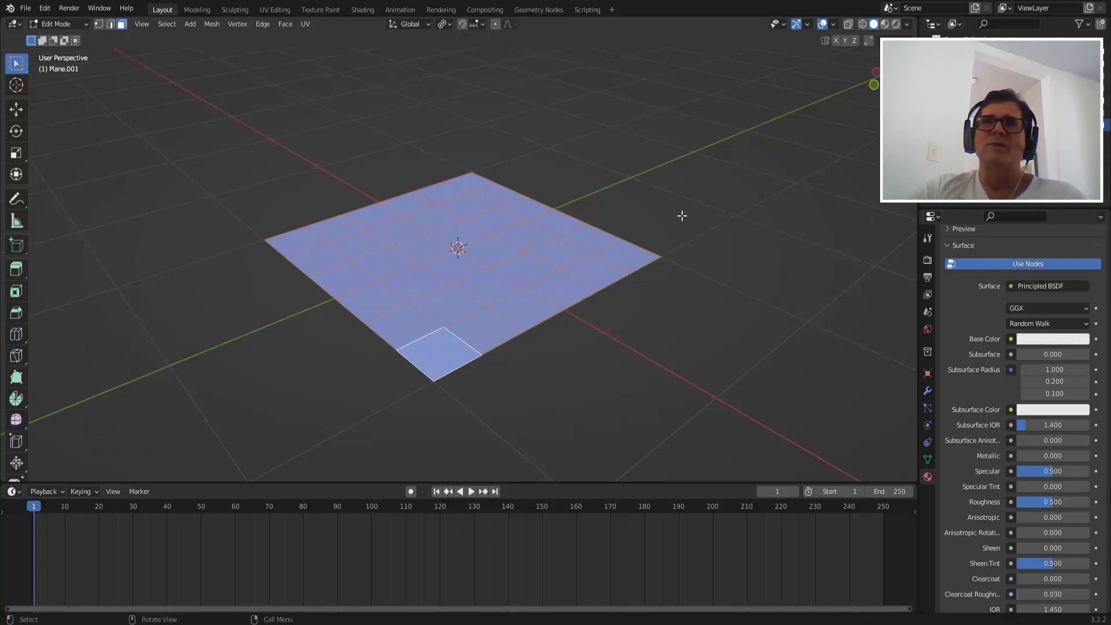
{"action": "left_click", "coordinate": [168, 25]}
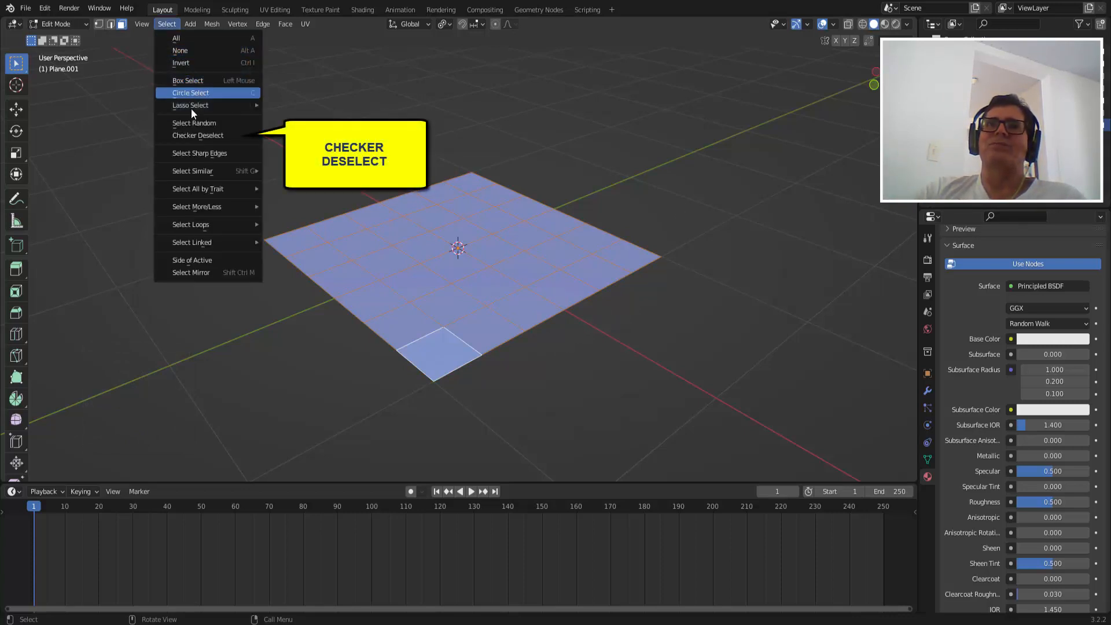
{"action": "left_click", "coordinate": [196, 135]}
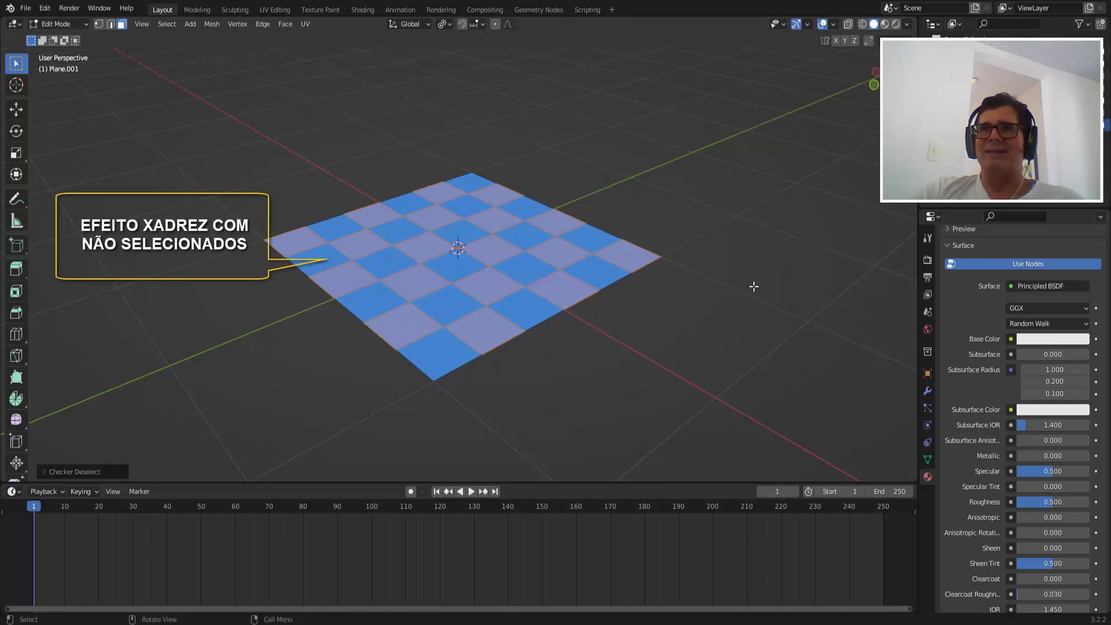
{"action": "left_click", "coordinate": [47, 471]}
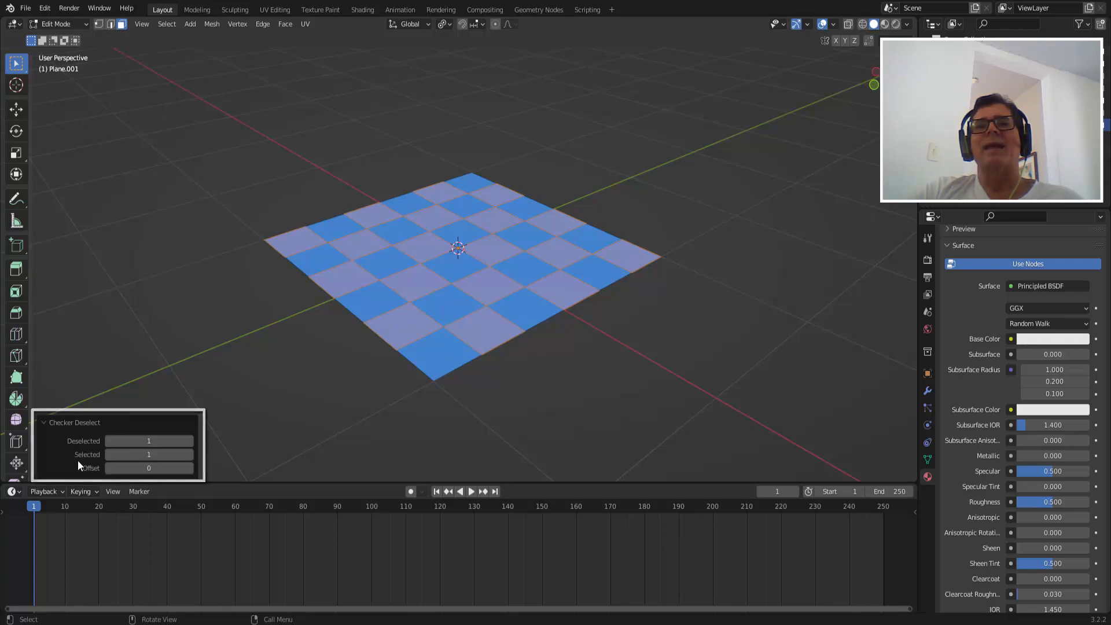
Try Checker Deselect with Deselected raised up to 4 and Selected raised to 2, returning each to 1
{"action": "left_click", "coordinate": [189, 441]}
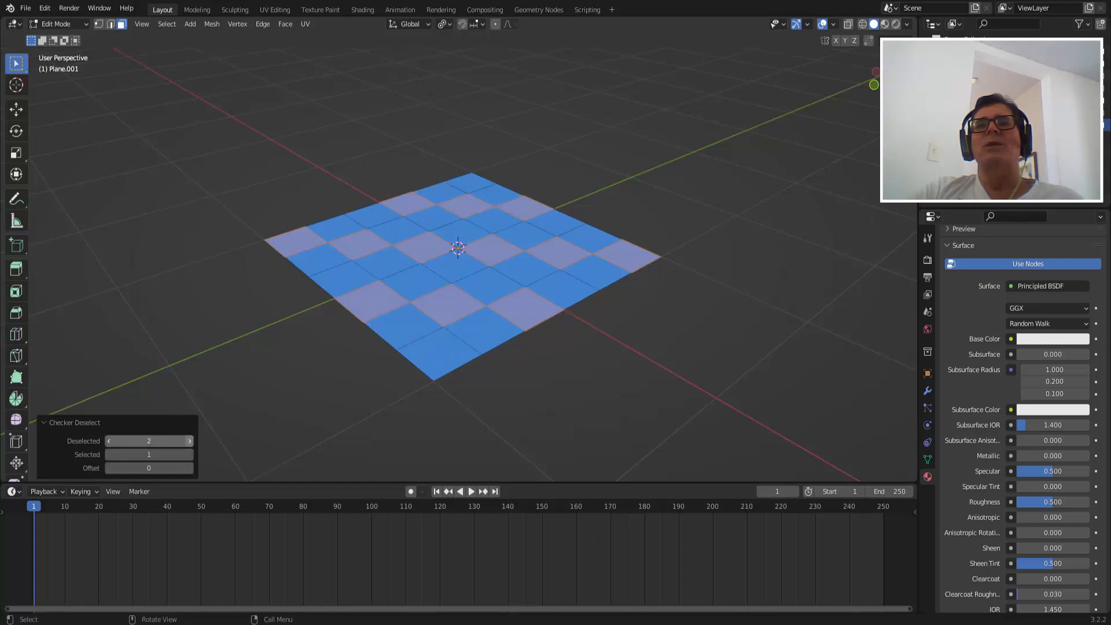
{"action": "left_click", "coordinate": [189, 441]}
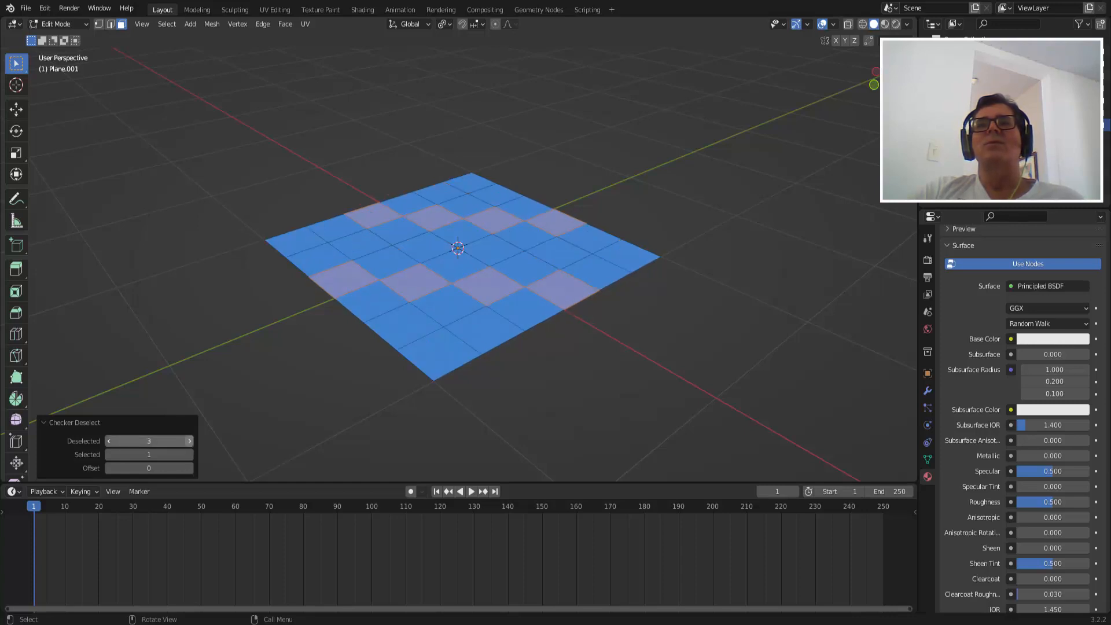
{"action": "left_click", "coordinate": [190, 441]}
{"action": "left_click", "coordinate": [109, 441]}
{"action": "left_click", "coordinate": [108, 441]}
{"action": "left_click", "coordinate": [109, 441]}
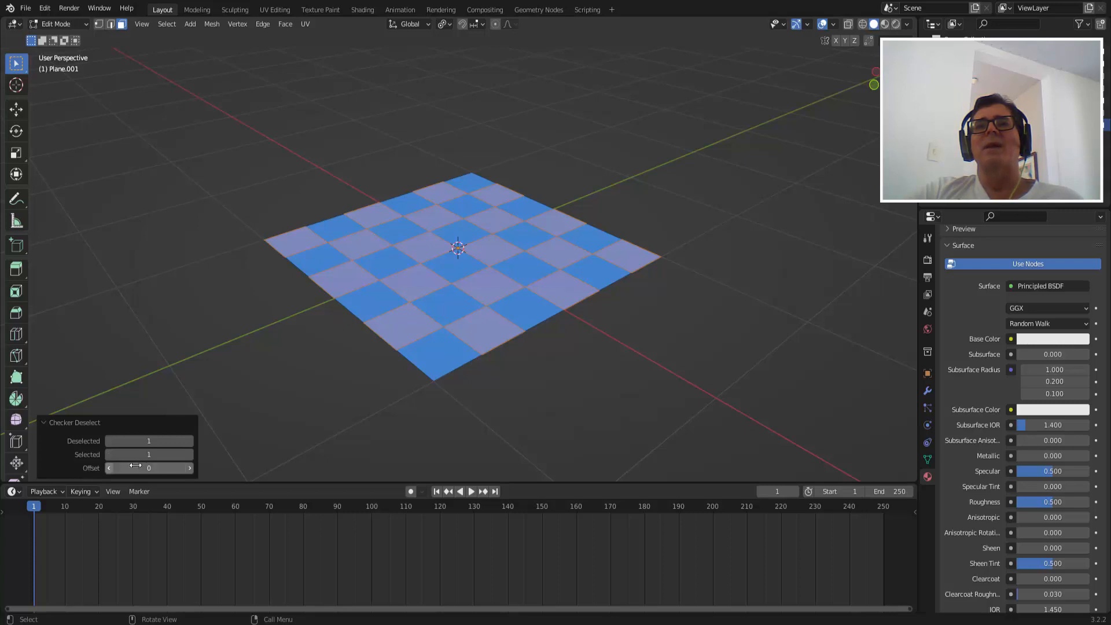
{"action": "left_click", "coordinate": [192, 454]}
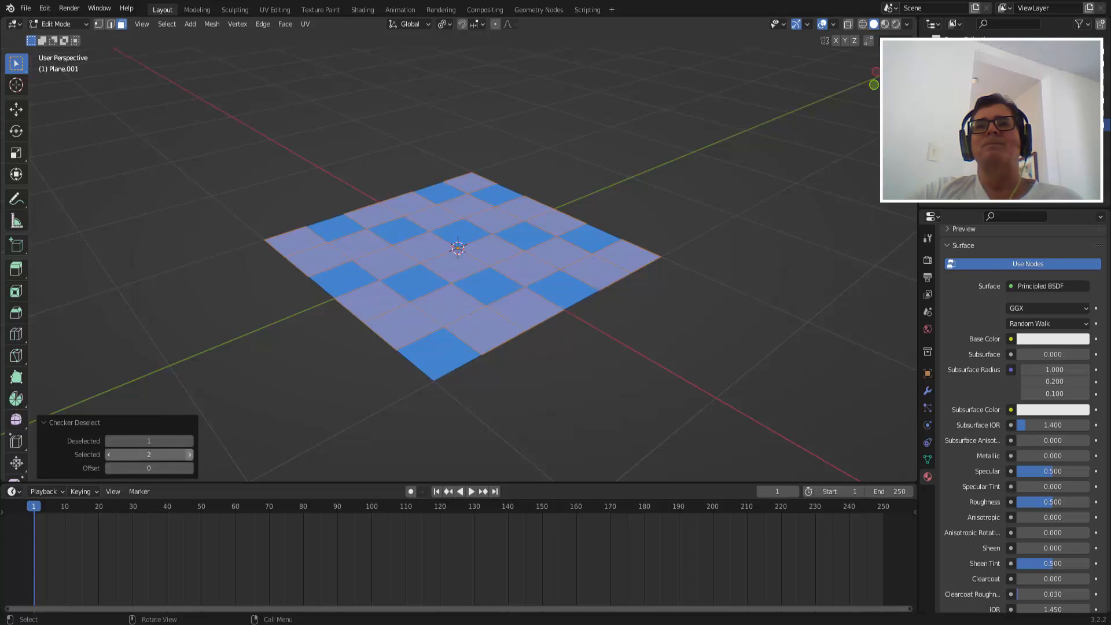
{"action": "left_click", "coordinate": [110, 455]}
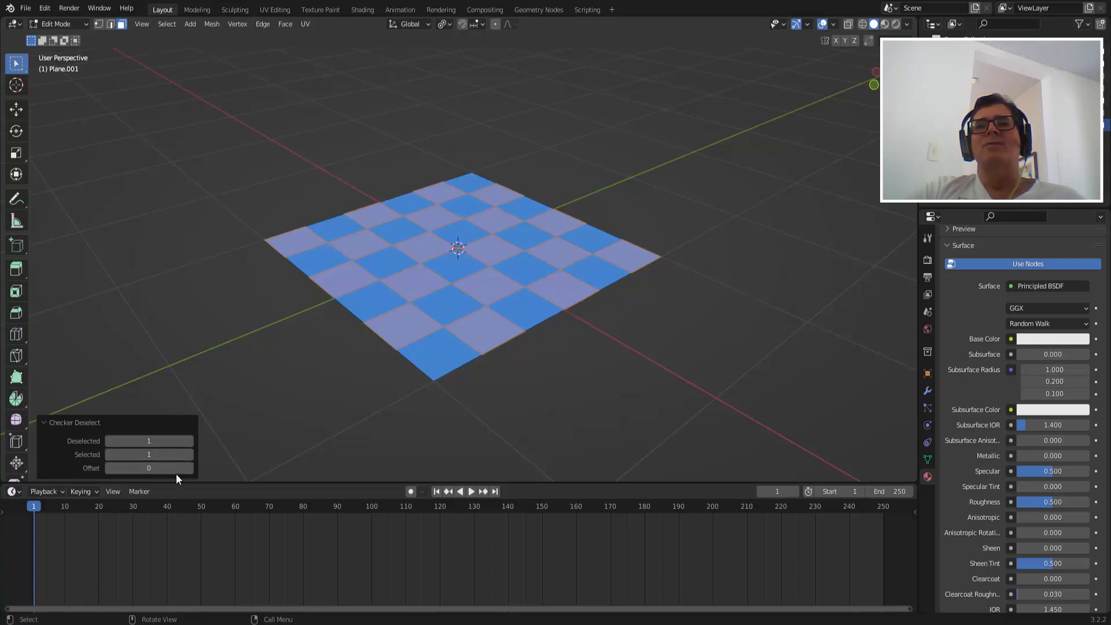
Try several higher Checker Deselect offsets, settle on an Offset of 1, and collapse the operation's settings
{"action": "left_click", "coordinate": [190, 468]}
{"action": "left_click", "coordinate": [190, 467]}
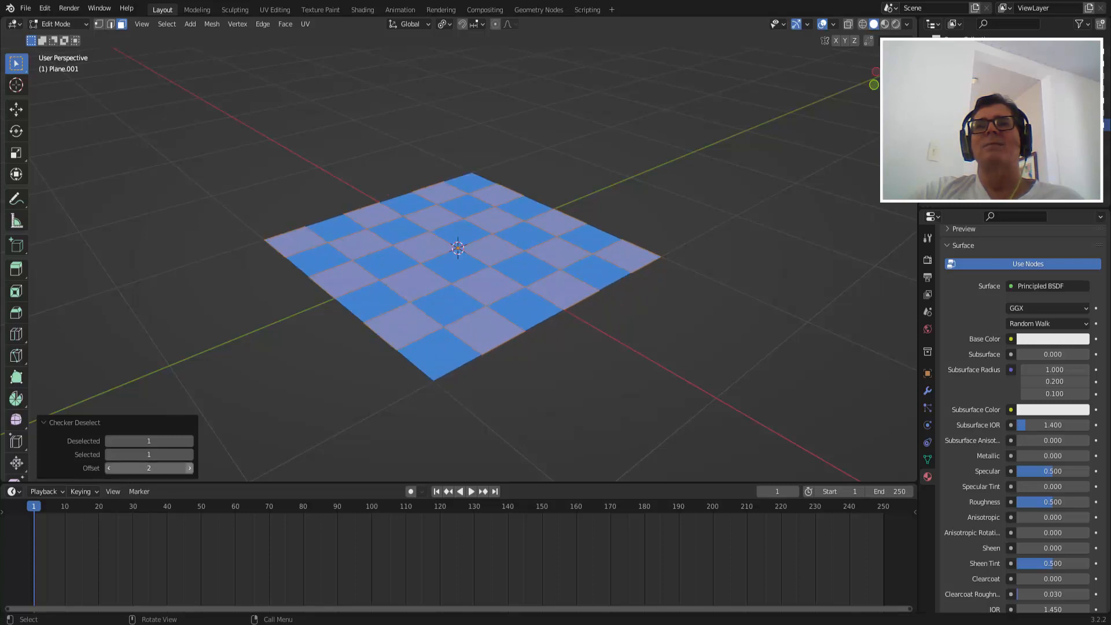
{"action": "left_click", "coordinate": [190, 468]}
{"action": "left_click", "coordinate": [190, 468]}
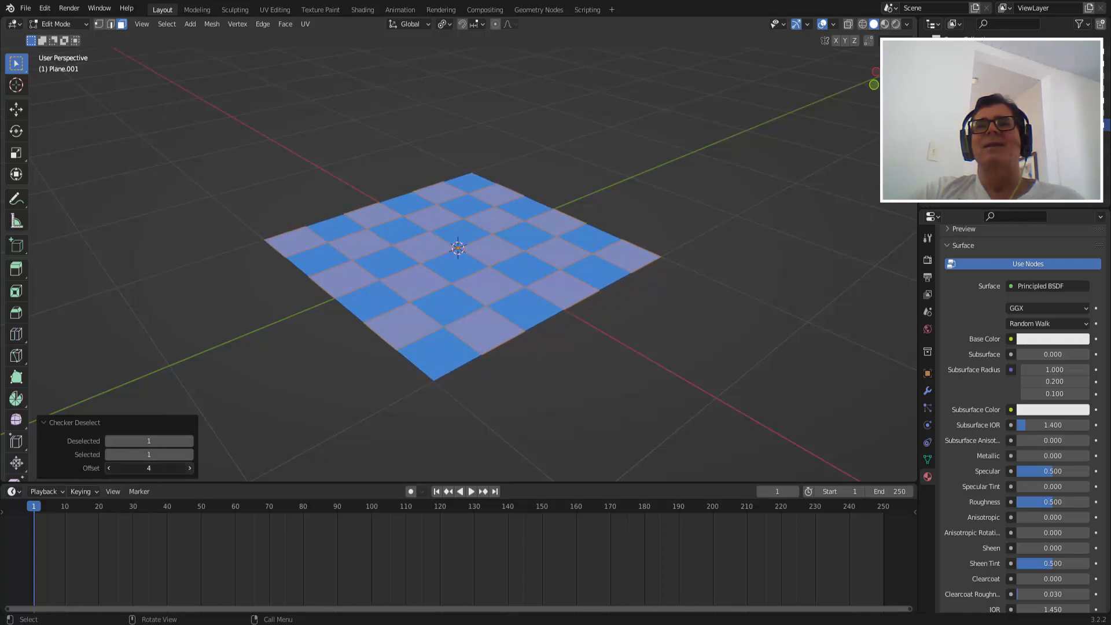
{"action": "left_click", "coordinate": [190, 468]}
{"action": "left_click", "coordinate": [109, 468]}
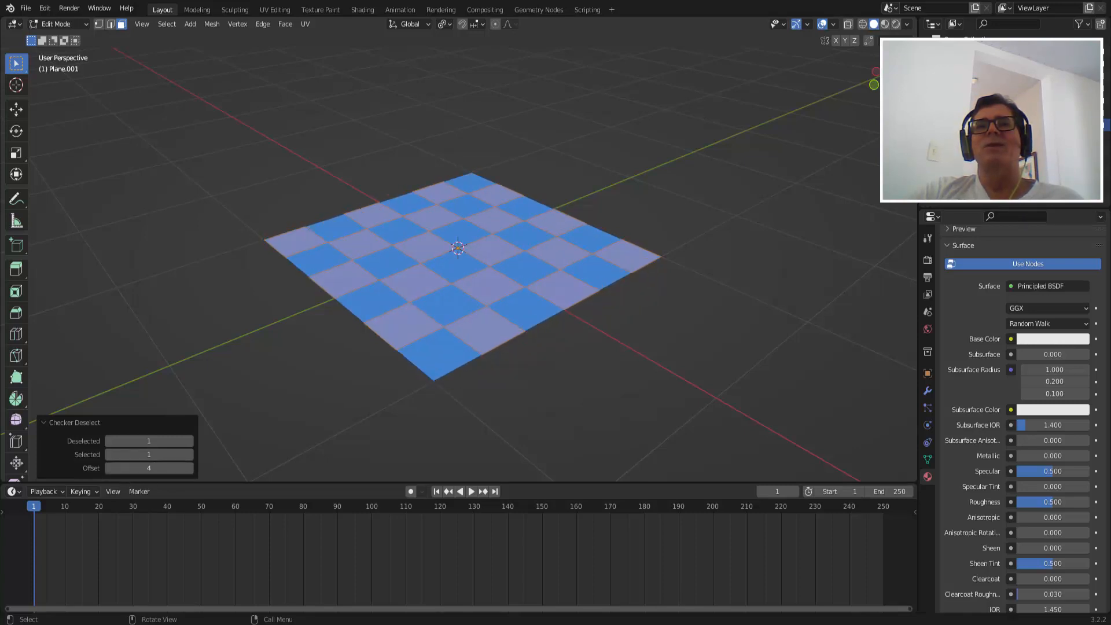
{"action": "left_click", "coordinate": [110, 468]}
{"action": "left_click", "coordinate": [110, 469]}
{"action": "left_click", "coordinate": [108, 468]}
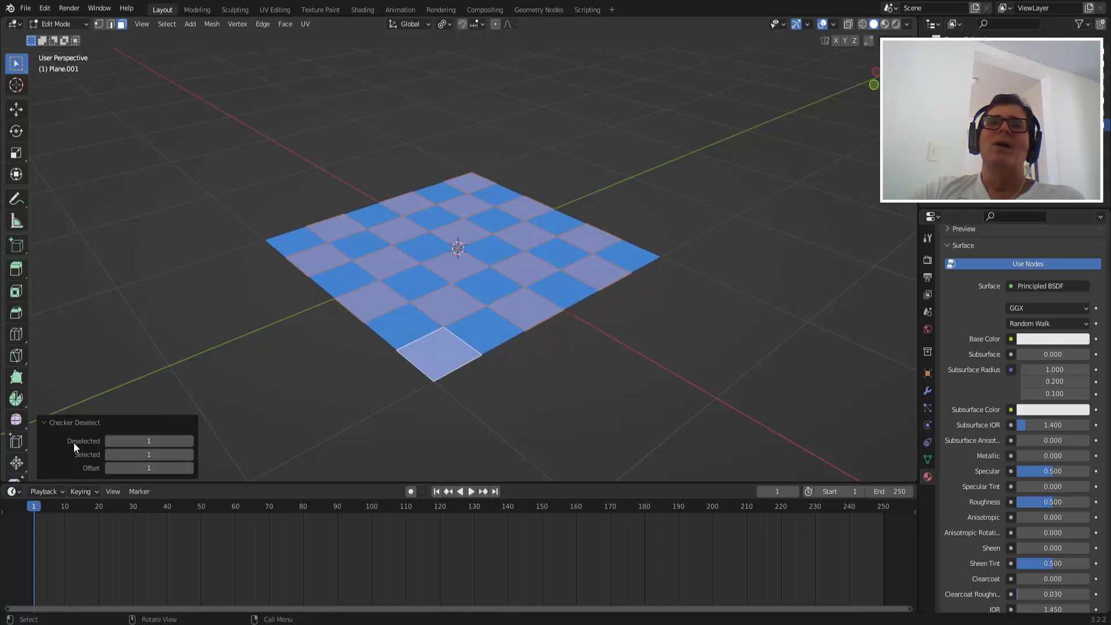
{"action": "left_click", "coordinate": [72, 423]}
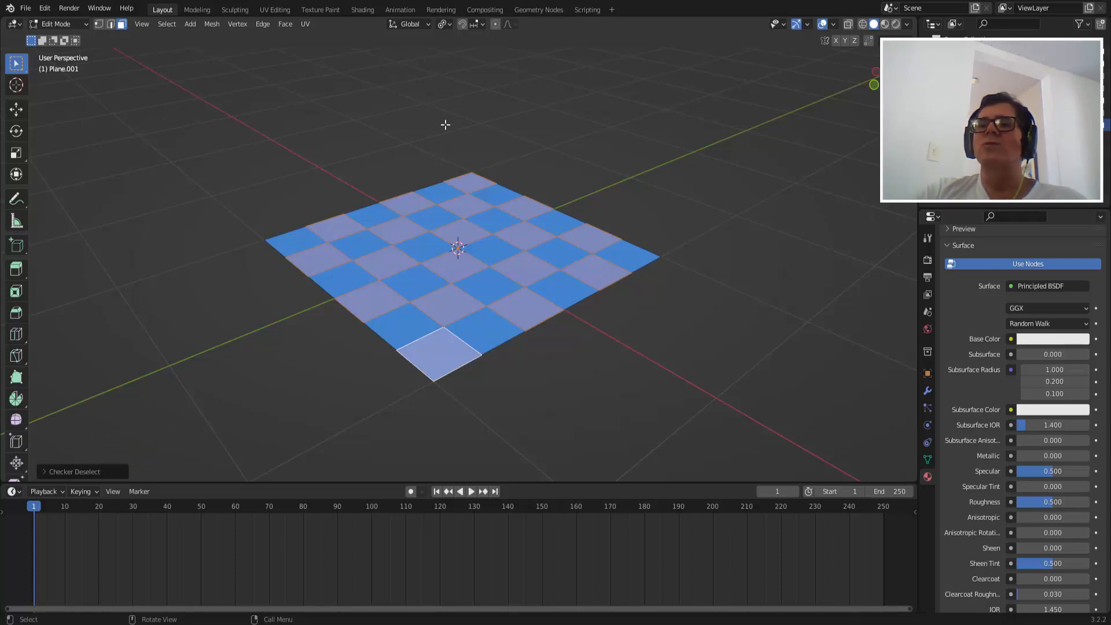
Apply Select Random to the plane's faces with the Deselect action and a Random Seed of 2
{"action": "left_click", "coordinate": [166, 24]}
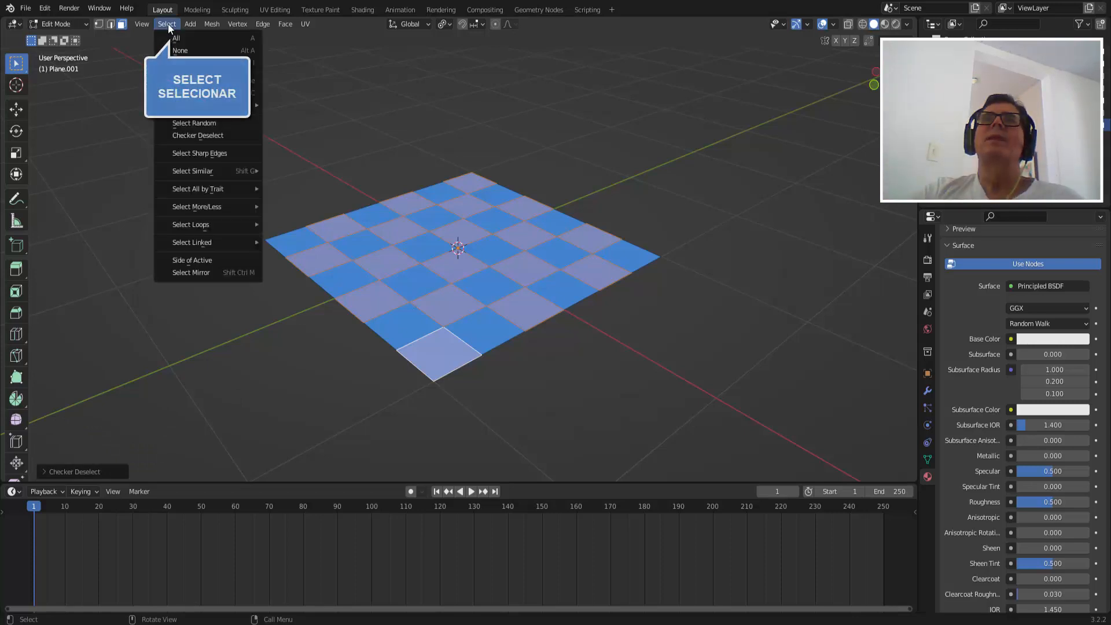
{"action": "left_click", "coordinate": [202, 123]}
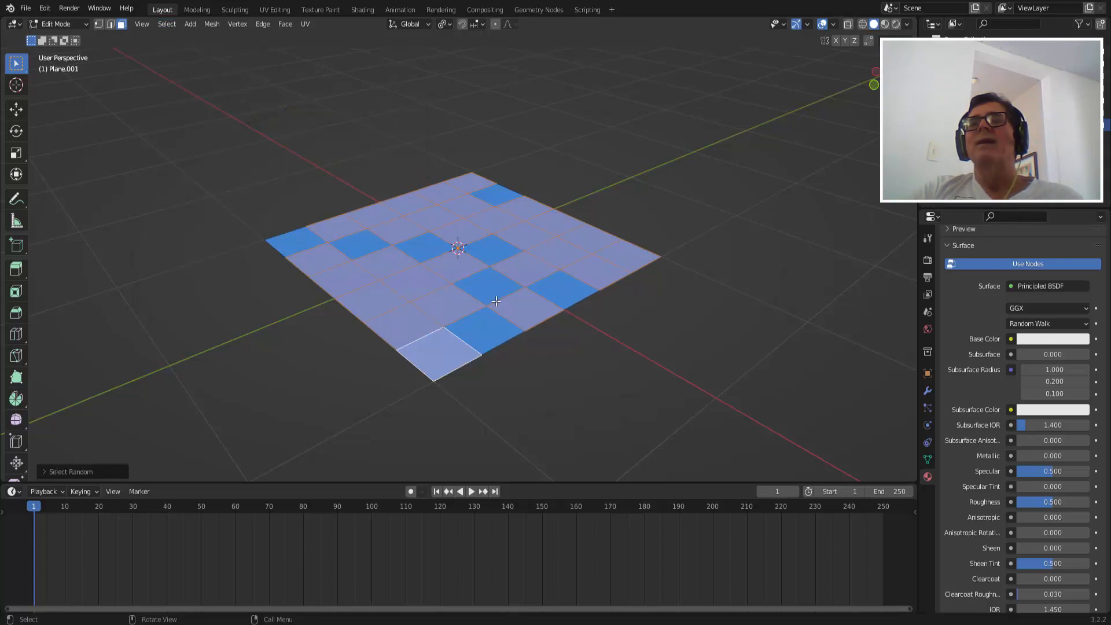
{"action": "middle_click_drag", "start_coordinate": [641, 366], "coordinate": [640, 360]}
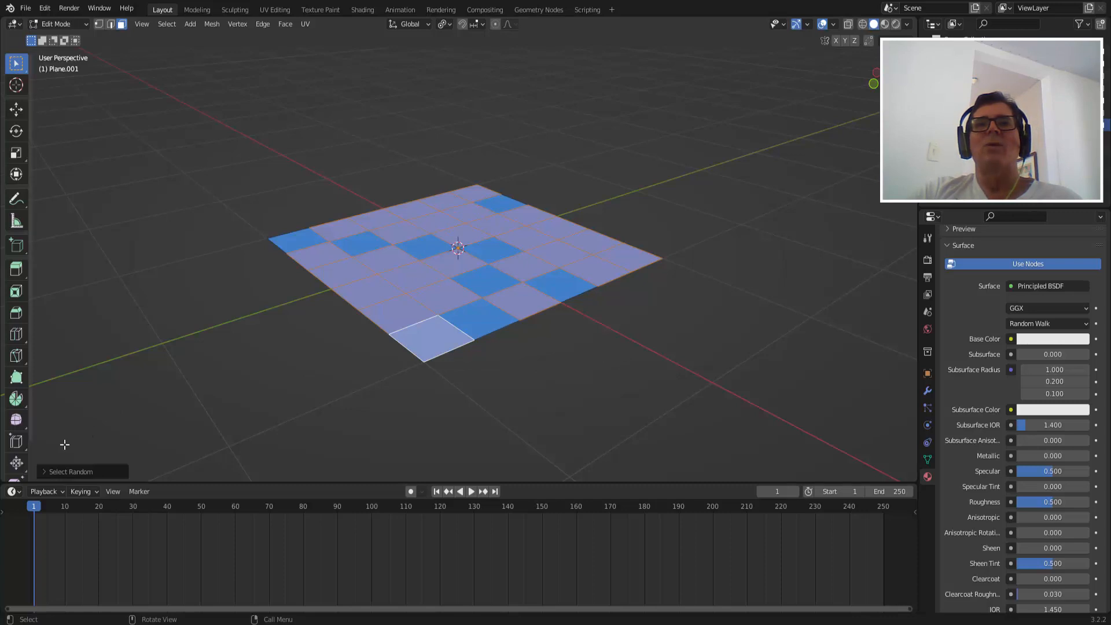
{"action": "left_click", "coordinate": [44, 471]}
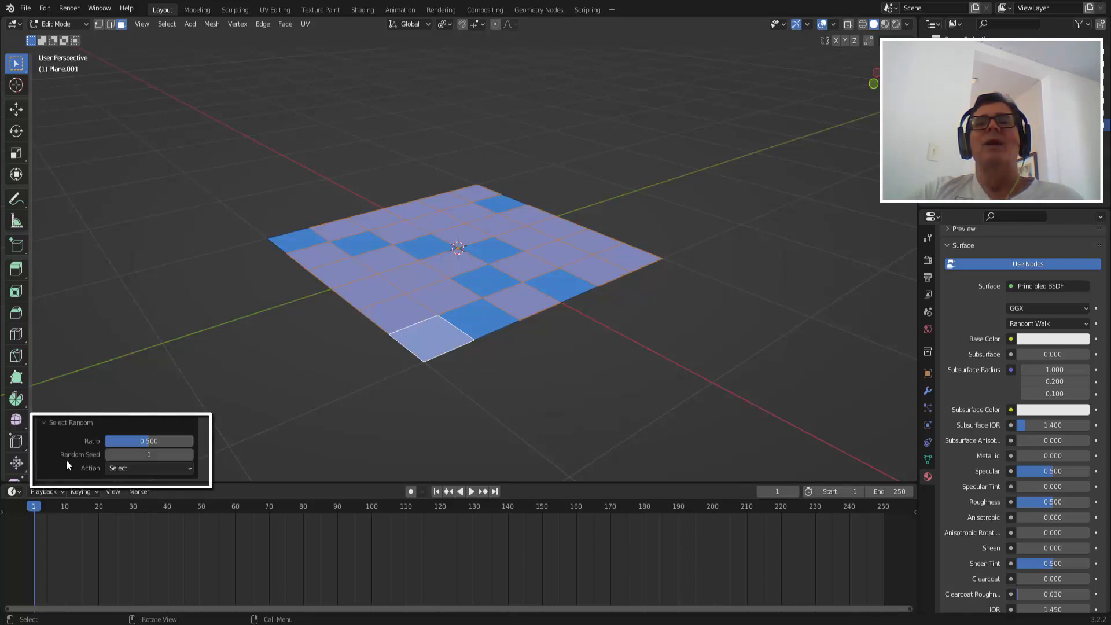
{"action": "left_click", "coordinate": [144, 469]}
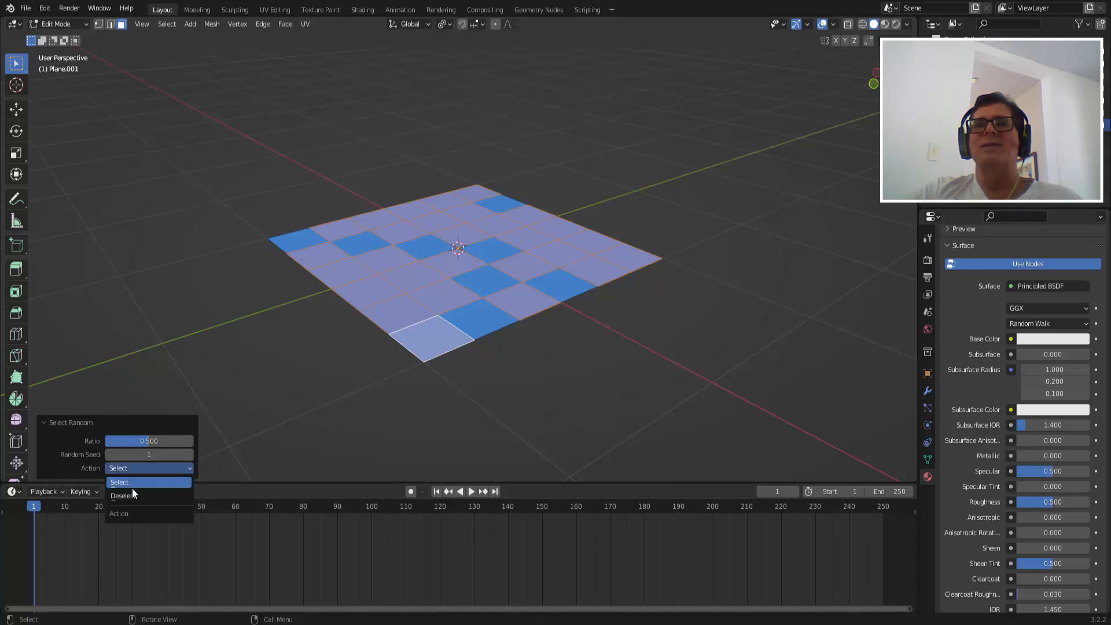
{"action": "left_click", "coordinate": [131, 494]}
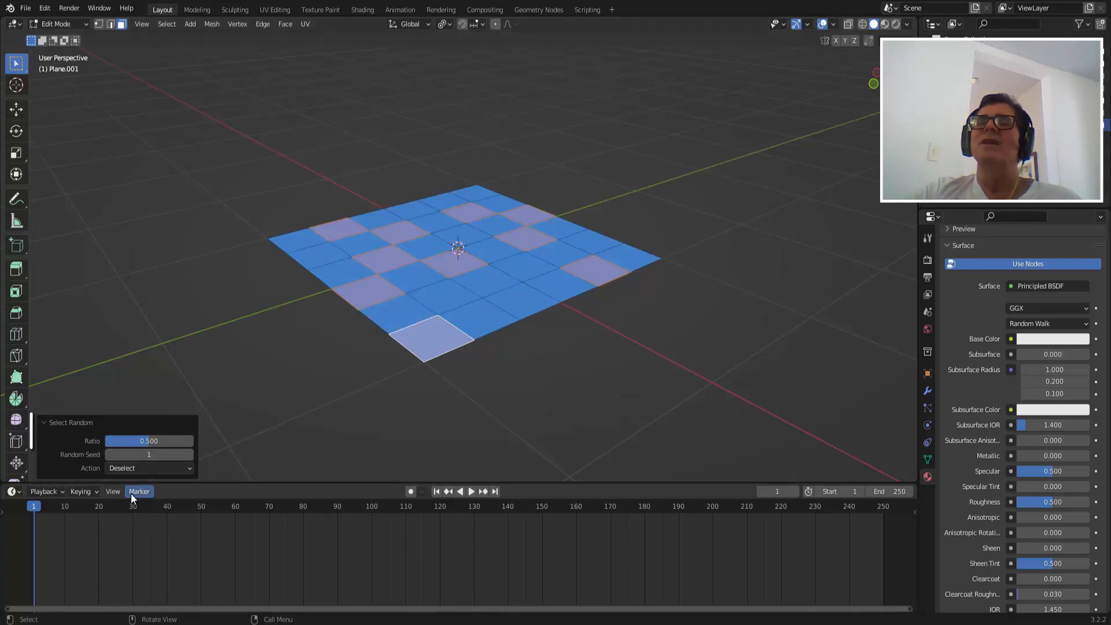
{"action": "middle_click_drag", "start_coordinate": [617, 345], "coordinate": [605, 369]}
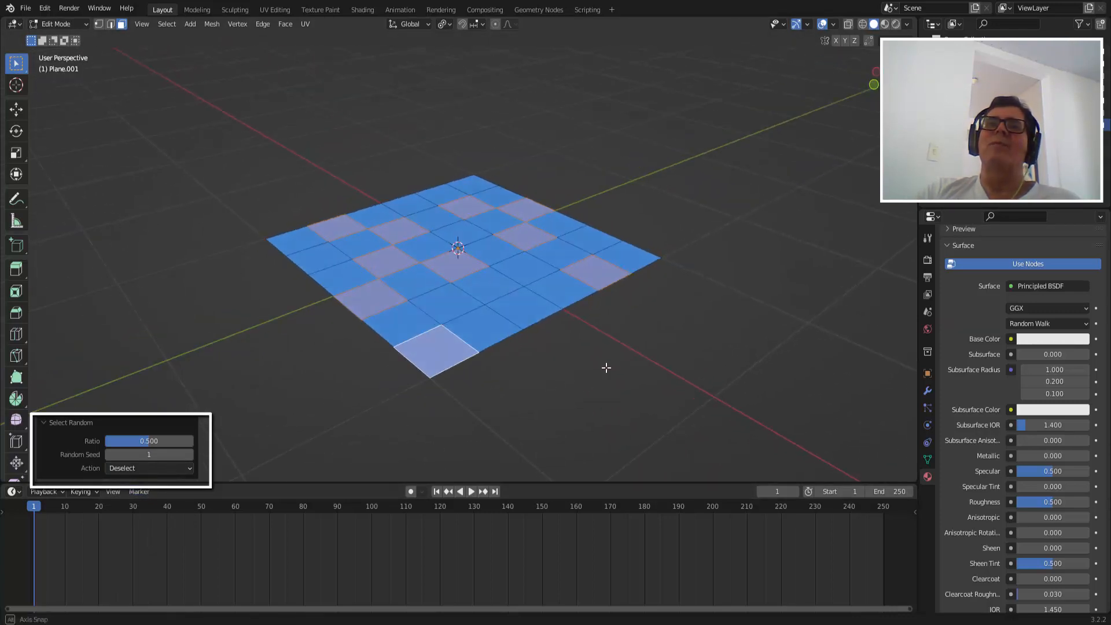
{"action": "left_click", "coordinate": [190, 454]}
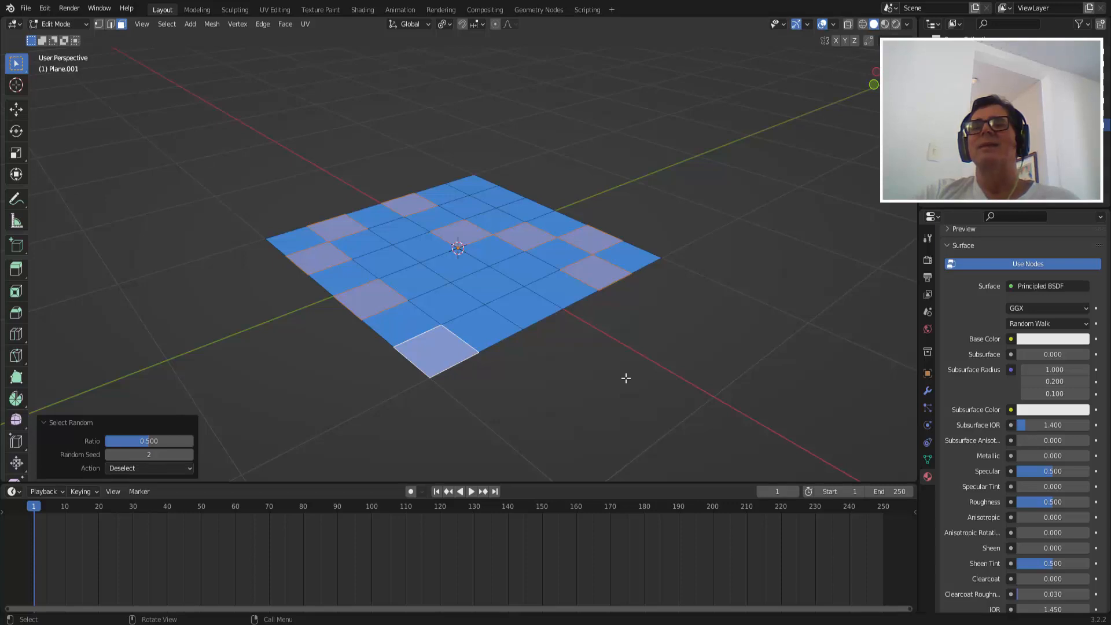
Switch the viewport to Material Preview shading and add a second material slot with a new material to the plane
{"action": "scroll", "coordinate": [626, 378], "scroll_direction": "up", "scroll_amount": 2}
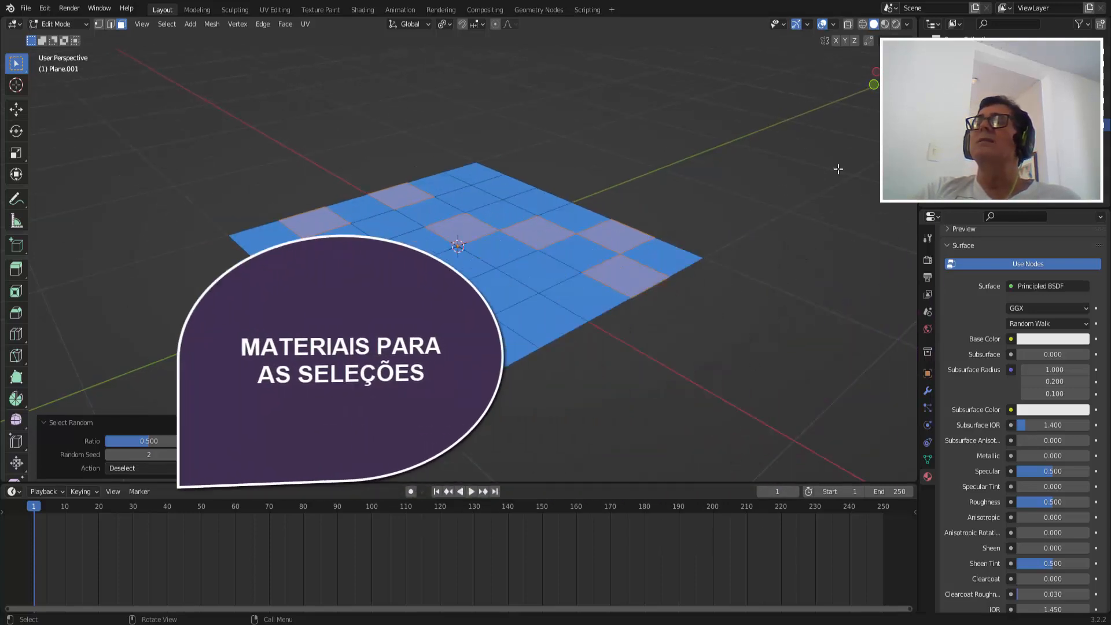
{"action": "left_click", "coordinate": [884, 24]}
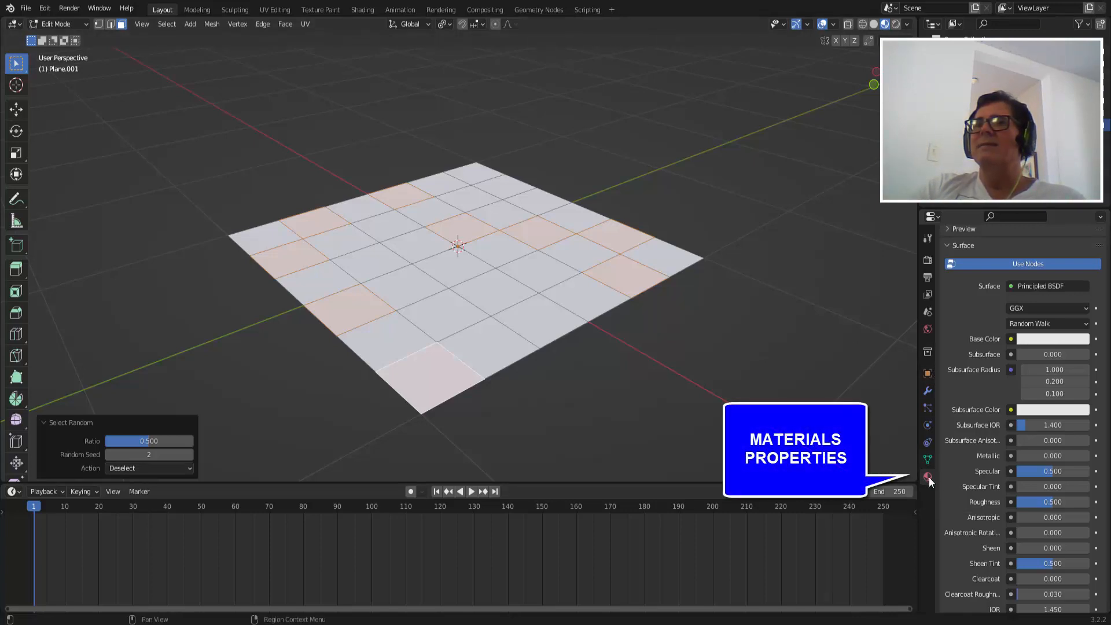
{"action": "scroll", "coordinate": [970, 491], "scroll_direction": "up", "scroll_amount": 5}
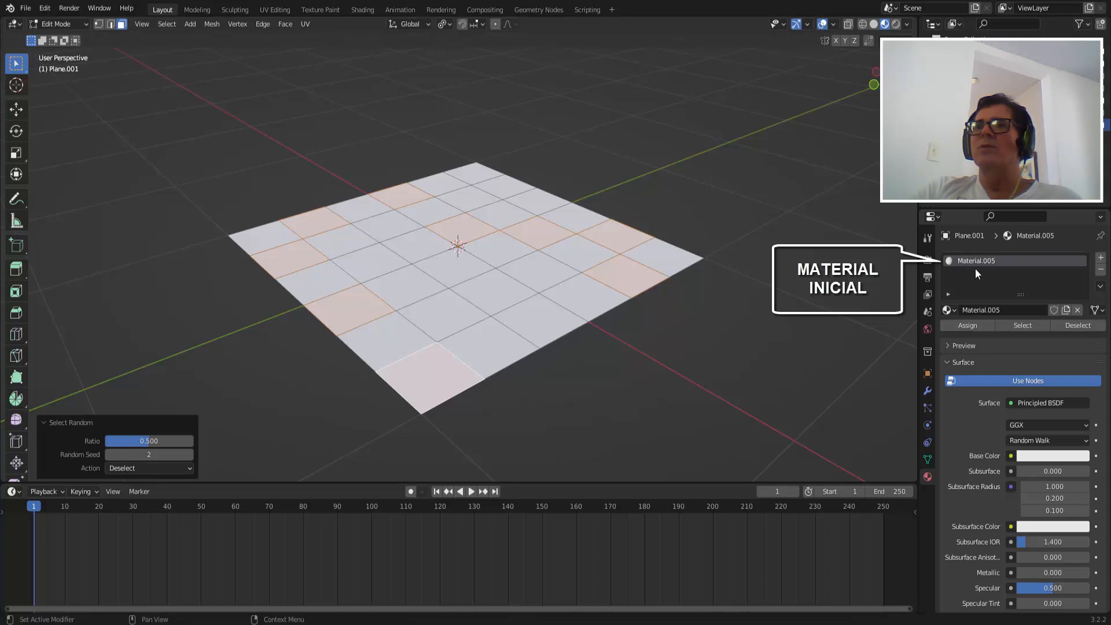
{"action": "left_click", "coordinate": [1101, 258]}
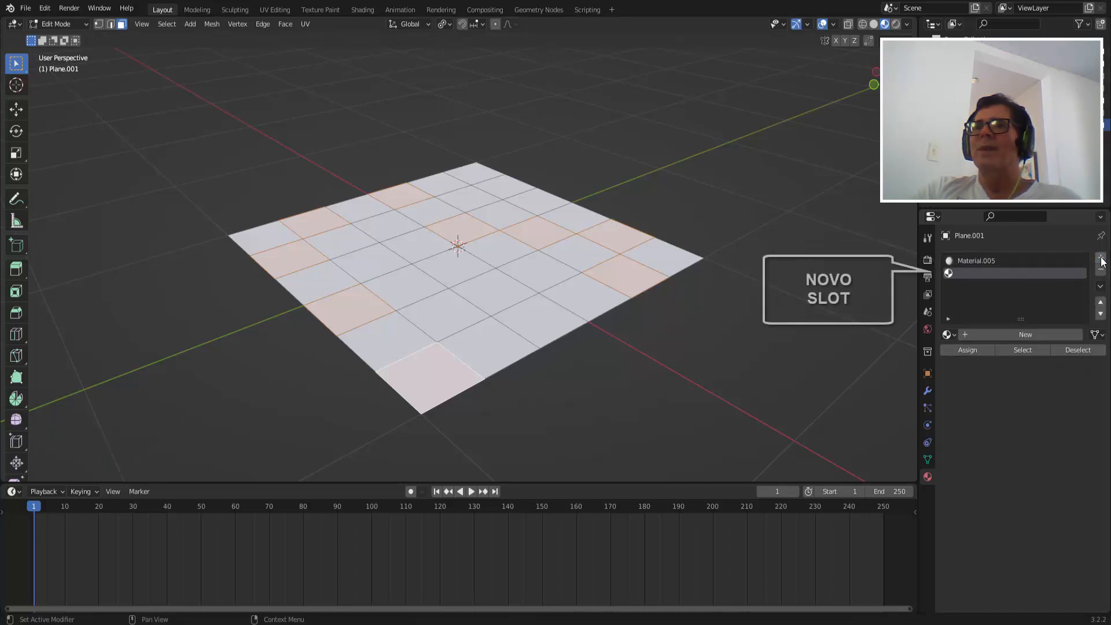
{"action": "left_click", "coordinate": [1011, 335]}
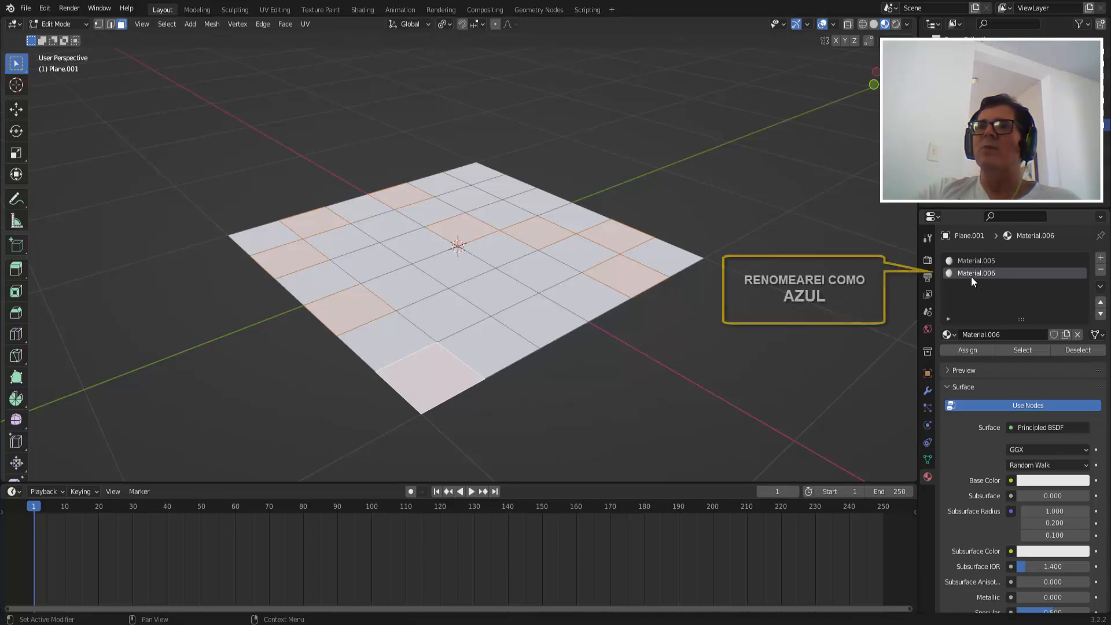
Rename the new material in the second slot as AZUL
{"action": "double_click", "coordinate": [971, 273]}
{"action": "type", "text": "AZ"}
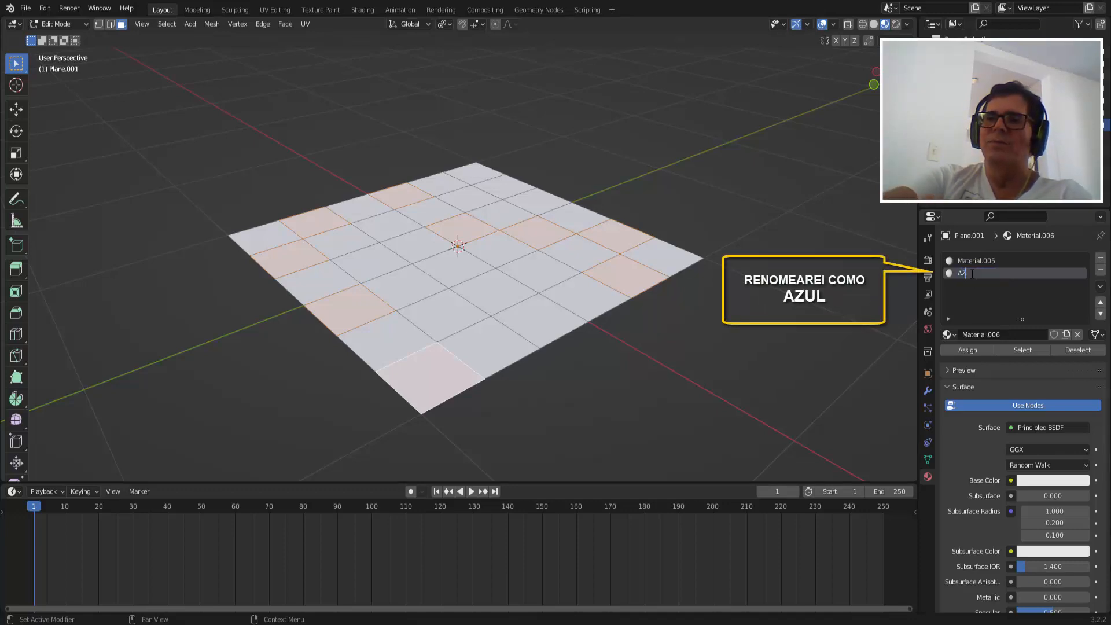
{"action": "type", "text": "UL"}
{"action": "key", "text": "Return"}
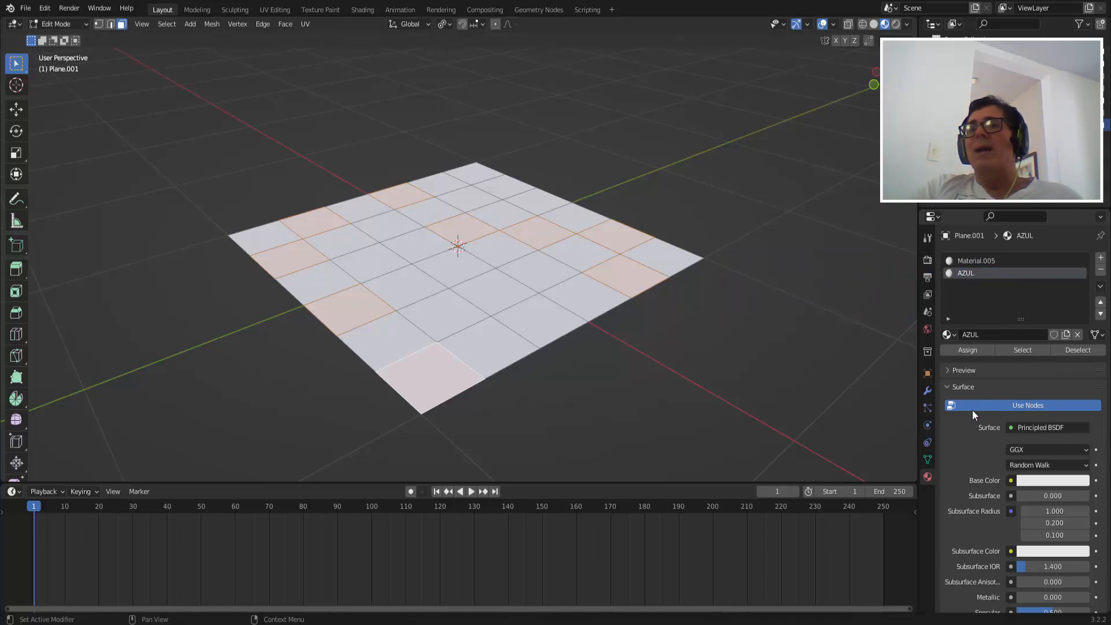
Set the AZUL material's Base Color to blue with hue 0.656, saturation 0.954 and value 0.800, keeping the Principled BSDF surface
{"action": "left_click", "coordinate": [1012, 429]}
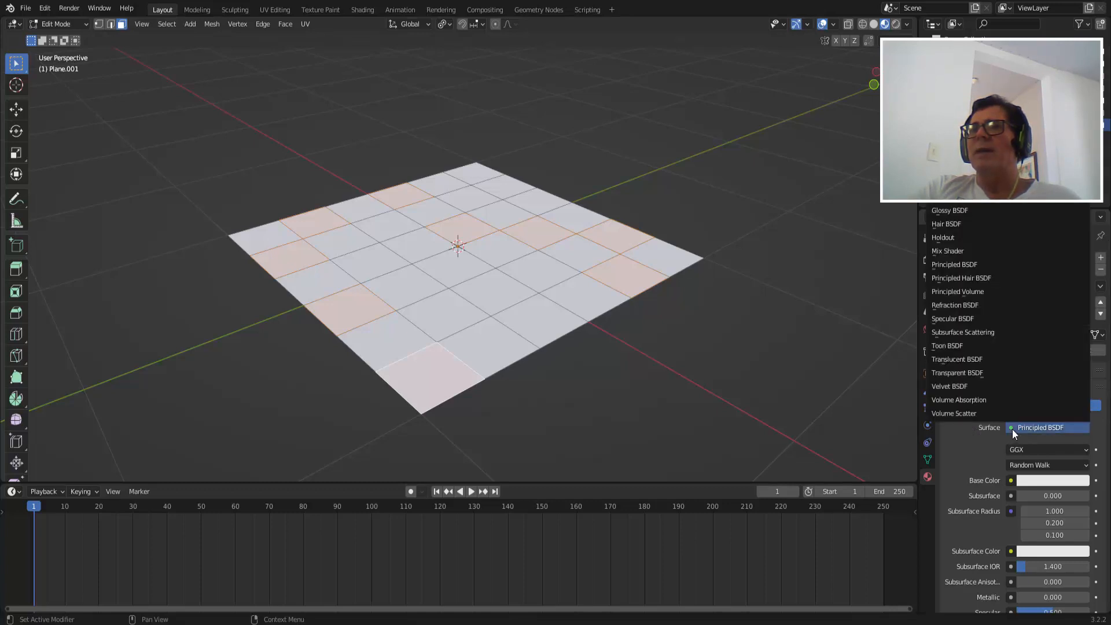
{"action": "left_click", "coordinate": [1012, 429]}
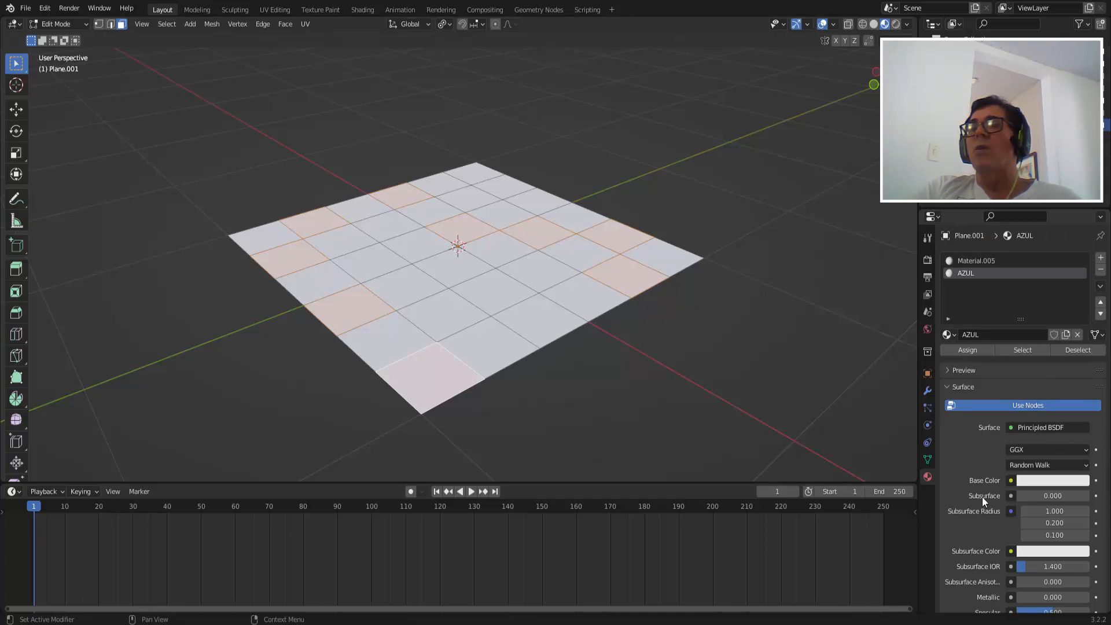
{"action": "left_click", "coordinate": [1049, 481]}
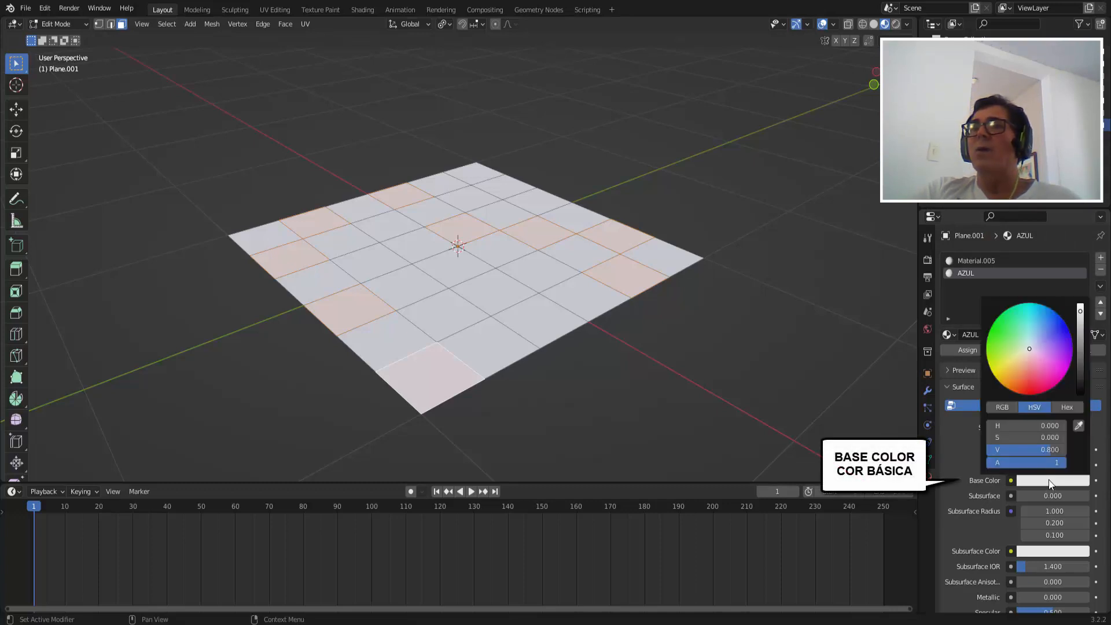
{"action": "left_click", "coordinate": [1054, 326]}
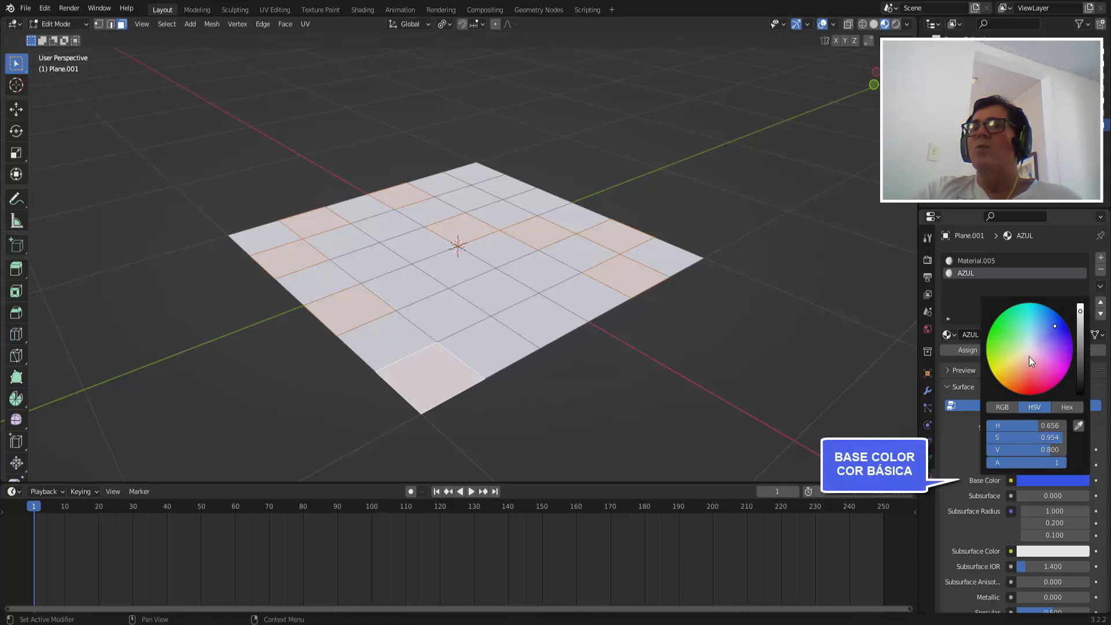
{"action": "left_click", "coordinate": [968, 443]}
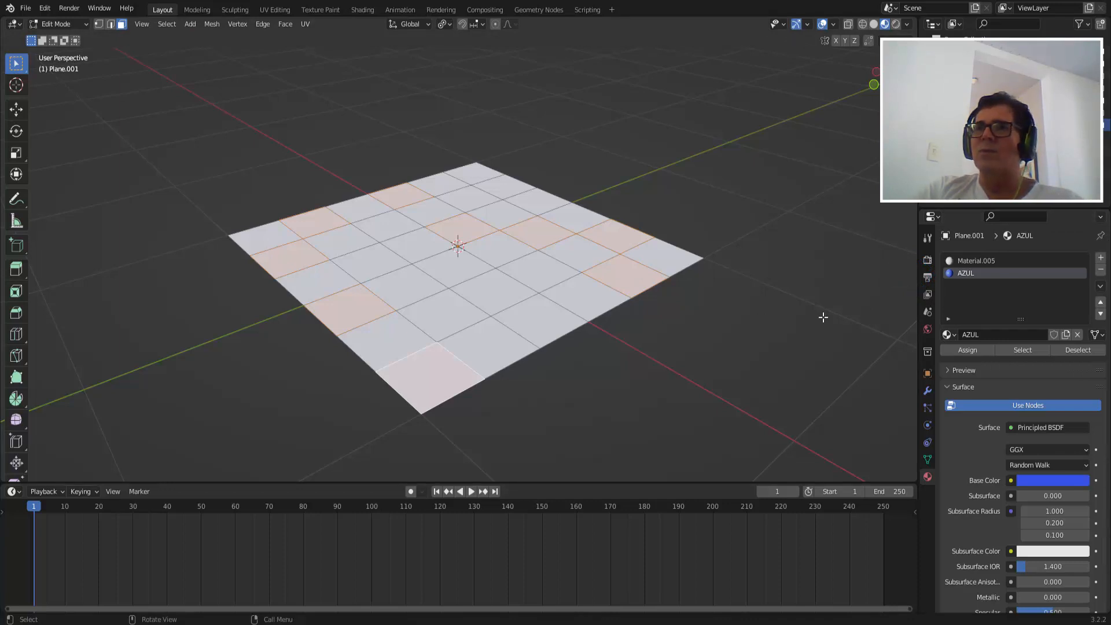
Assign the AZUL material to the selected faces and make a new selection of four scattered white faces on the plane
{"action": "left_click", "coordinate": [967, 349]}
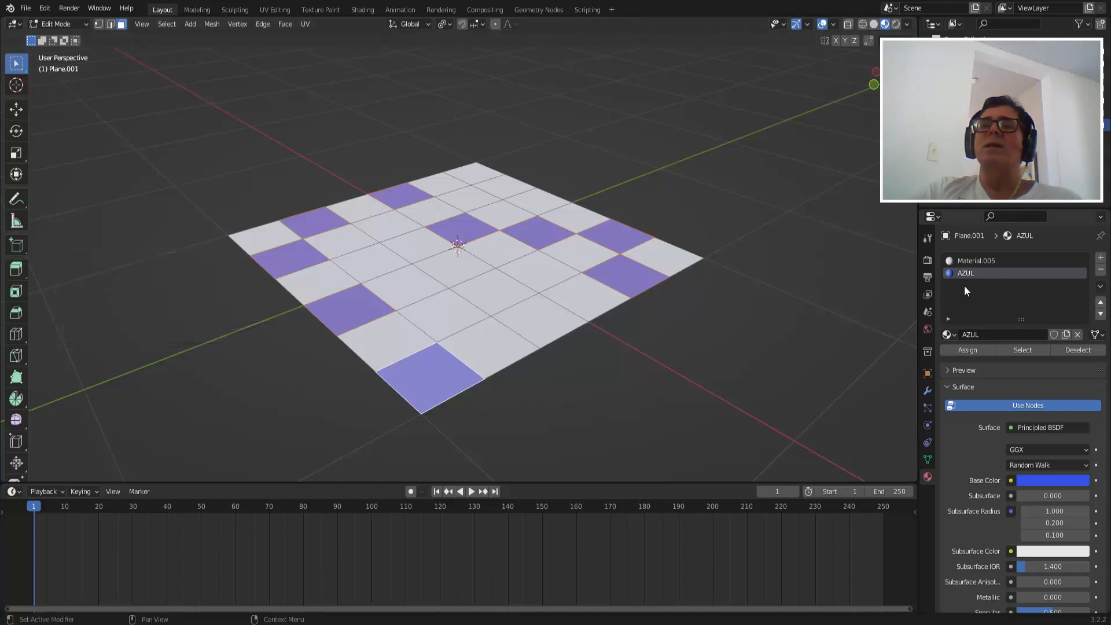
{"action": "left_click", "coordinate": [751, 257]}
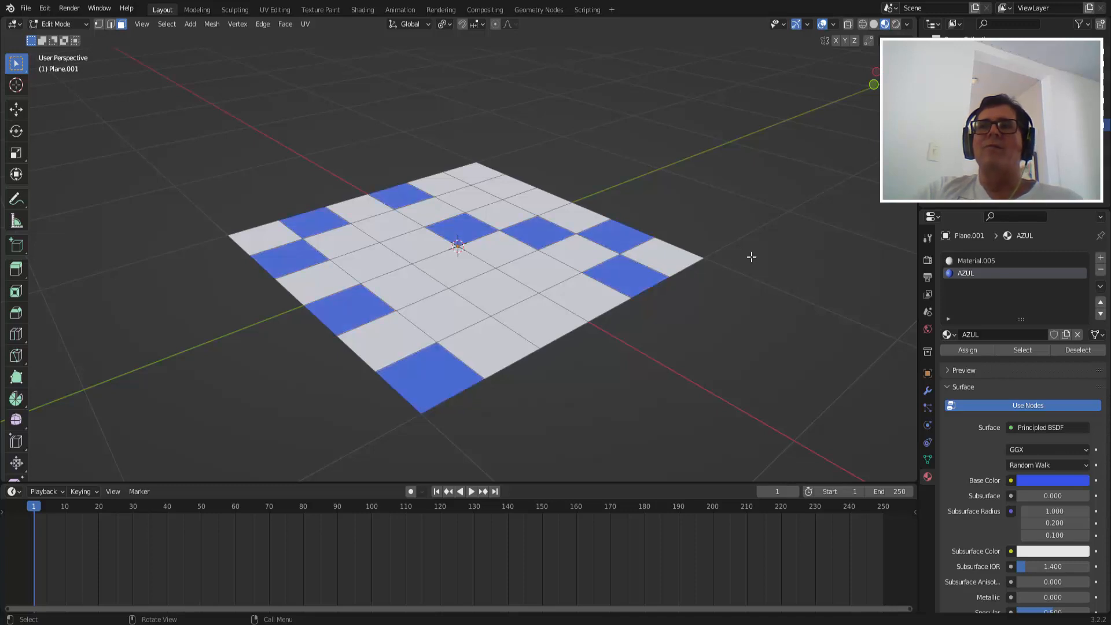
{"action": "left_click", "coordinate": [504, 289], "text": "shift"}
{"action": "left_click", "coordinate": [503, 181], "text": "shift"}
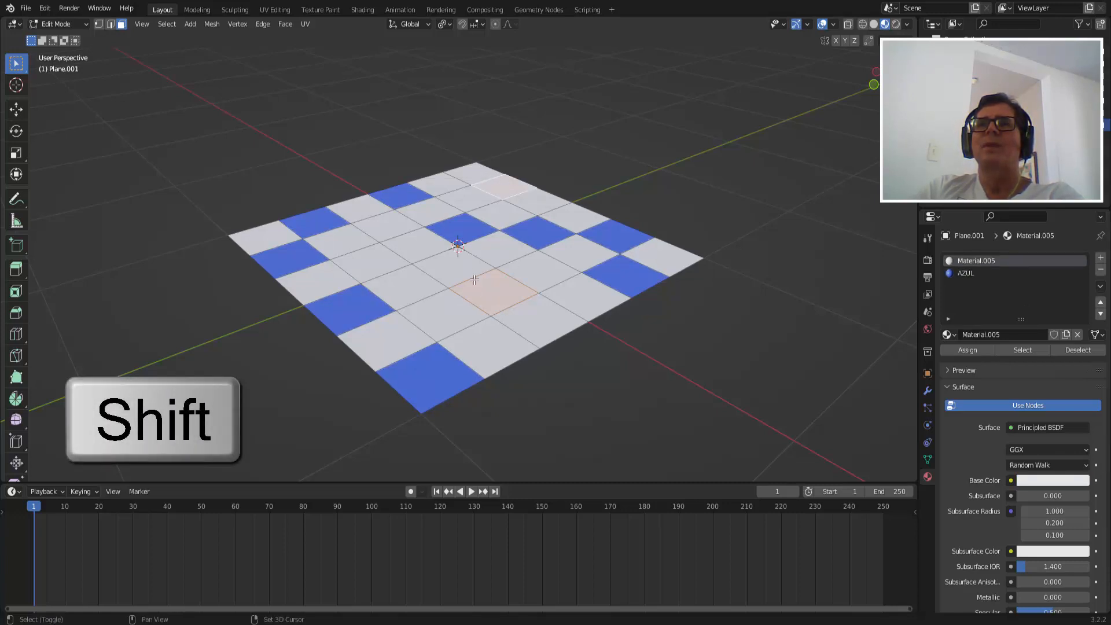
{"action": "left_click", "coordinate": [585, 297], "text": "shift"}
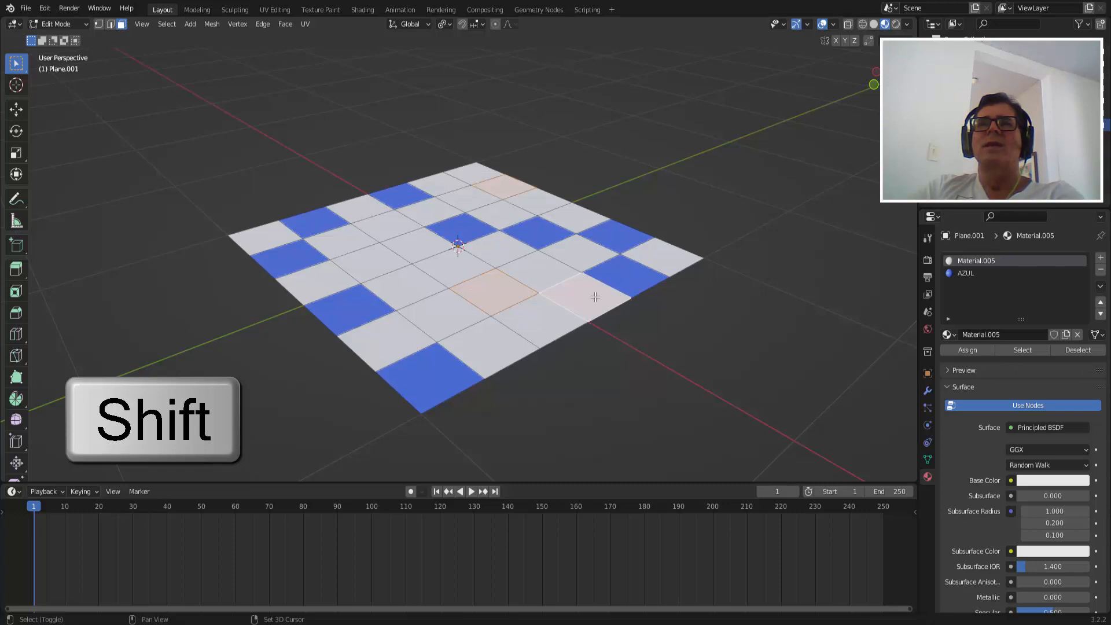
{"action": "left_click", "coordinate": [377, 260], "text": "shift"}
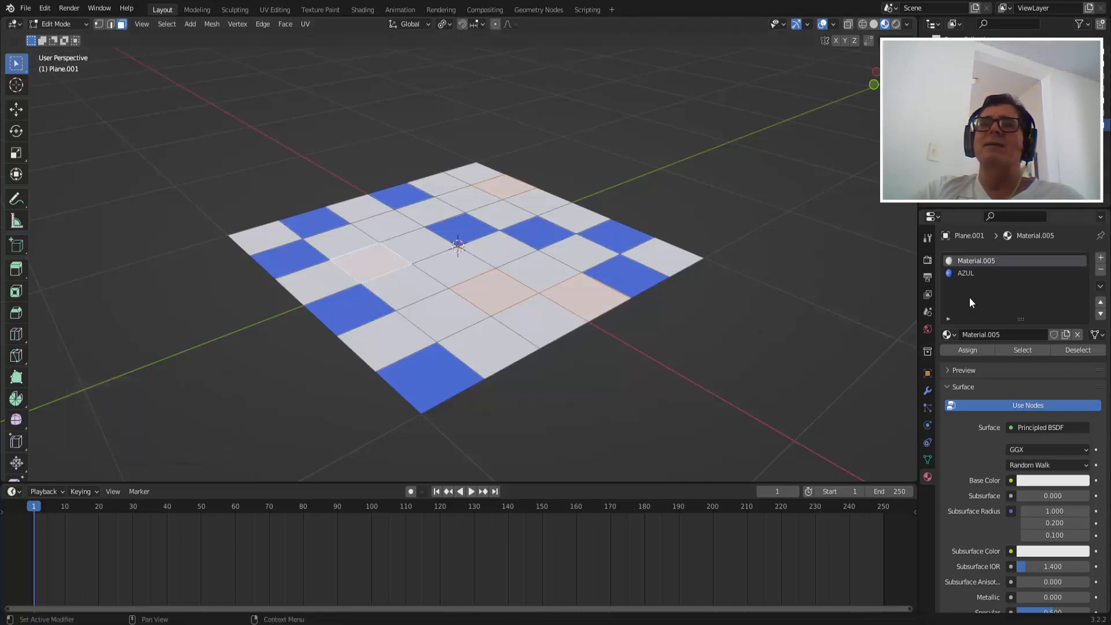
Add a third material slot with a new material to the plane and set its Base Color to red
{"action": "left_click", "coordinate": [1101, 259]}
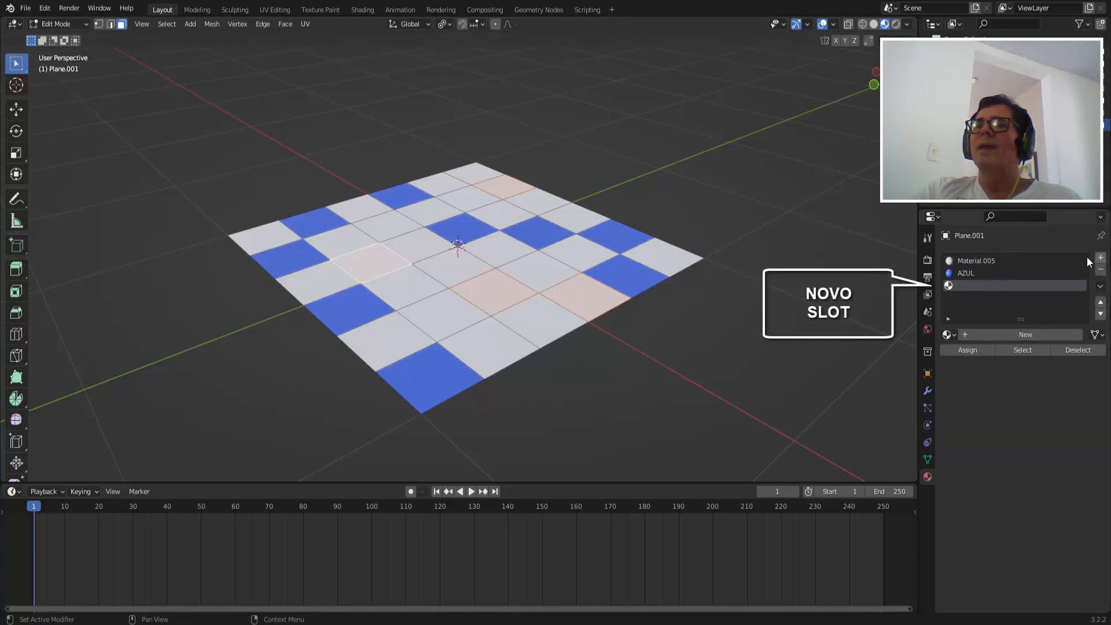
{"action": "left_click", "coordinate": [1021, 335]}
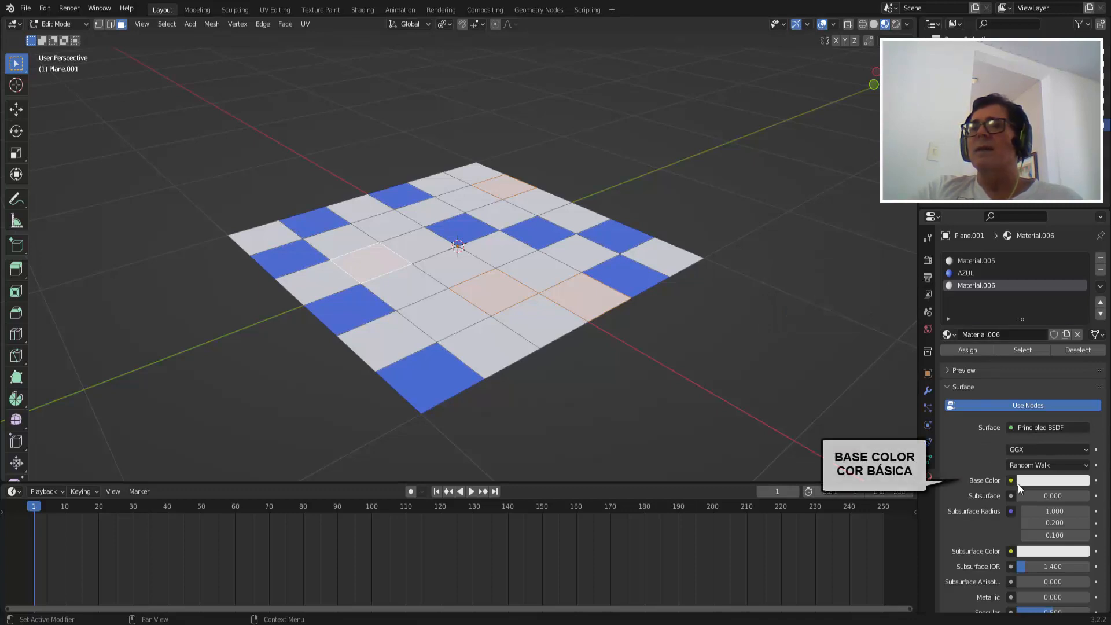
{"action": "left_click", "coordinate": [1045, 484]}
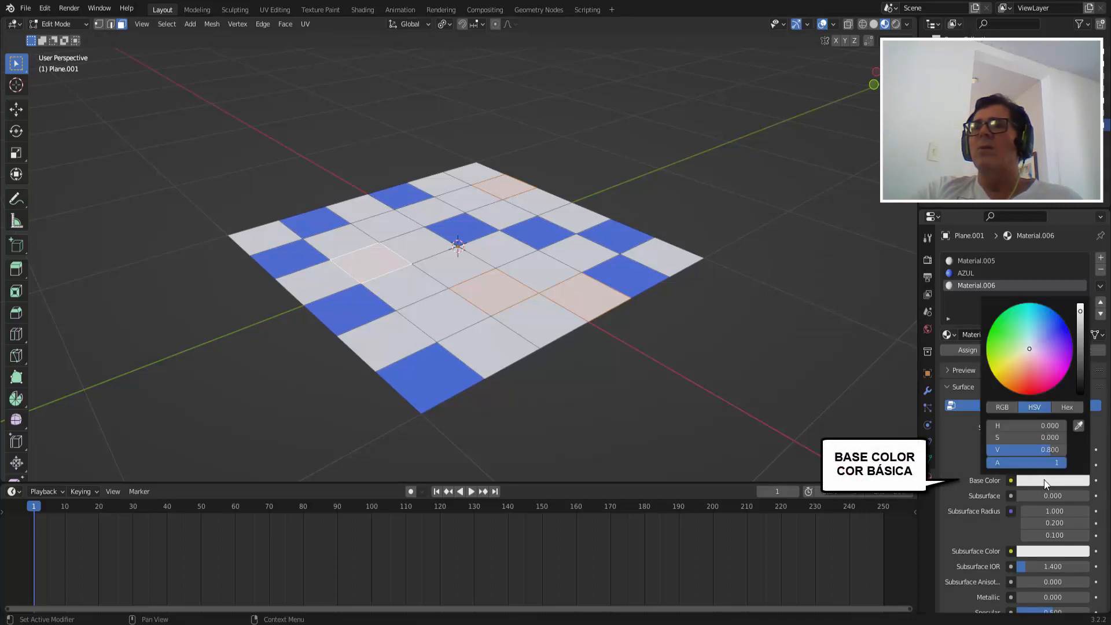
{"action": "left_click", "coordinate": [1025, 387]}
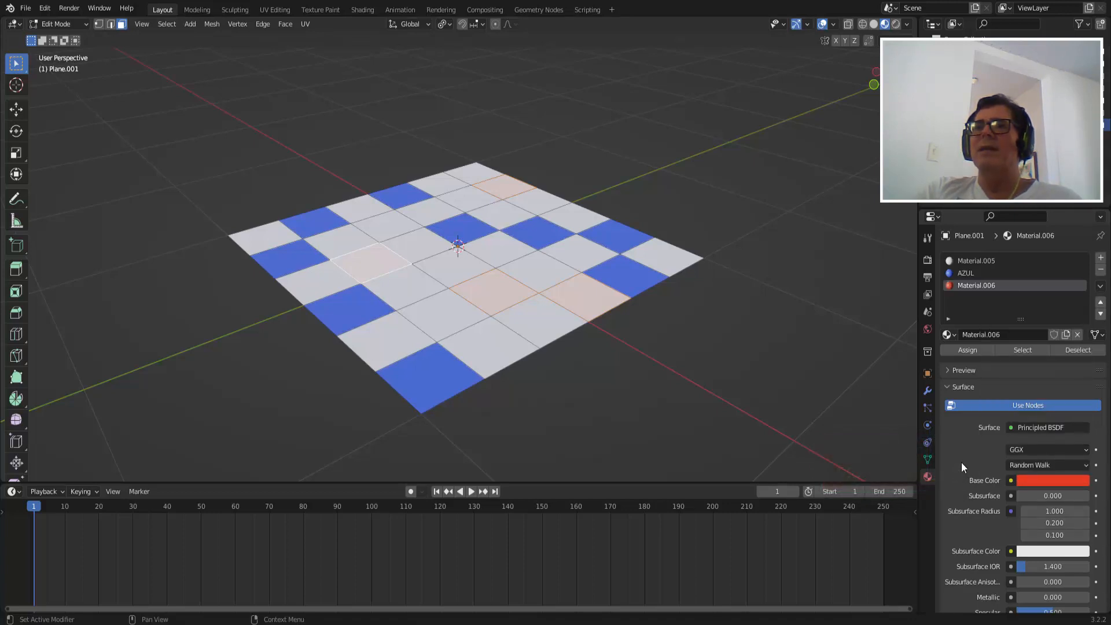
Rename the red material in the third slot as VERMELHA and assign it to the four selected faces
{"action": "double_click", "coordinate": [970, 285]}
{"action": "type", "text": "VER"}
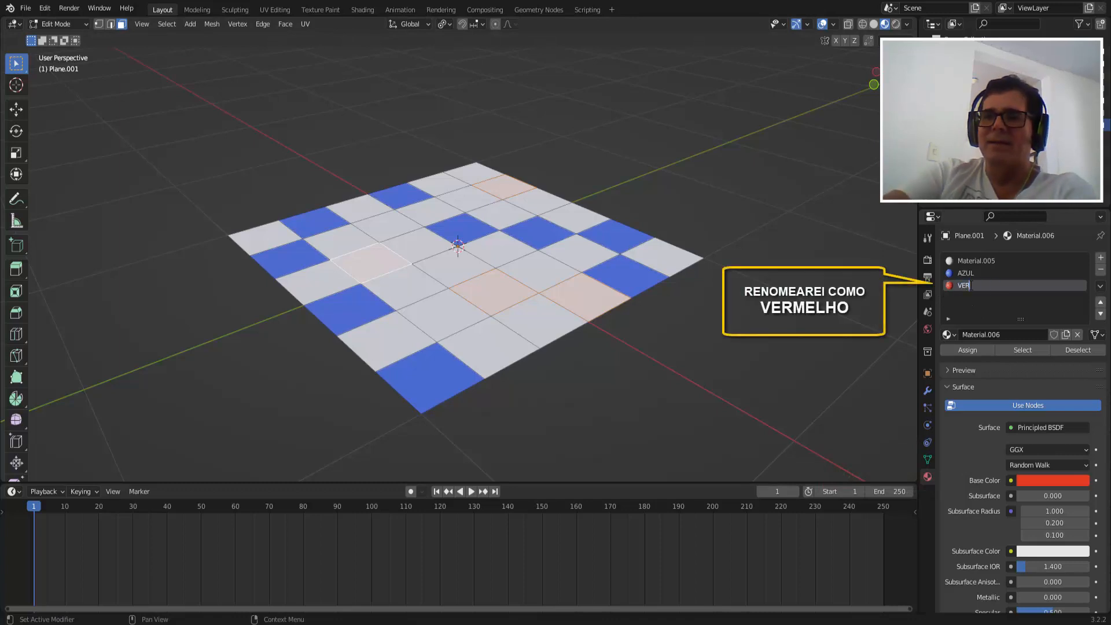
{"action": "type", "text": "MELHA"}
{"action": "key", "text": "Return"}
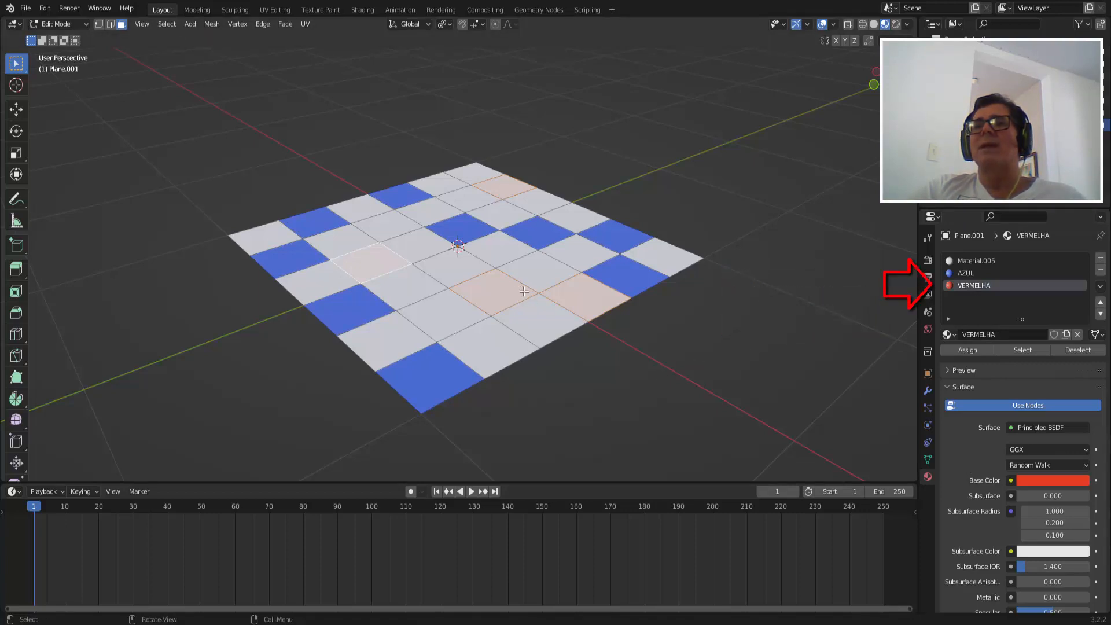
{"action": "left_click", "coordinate": [968, 350]}
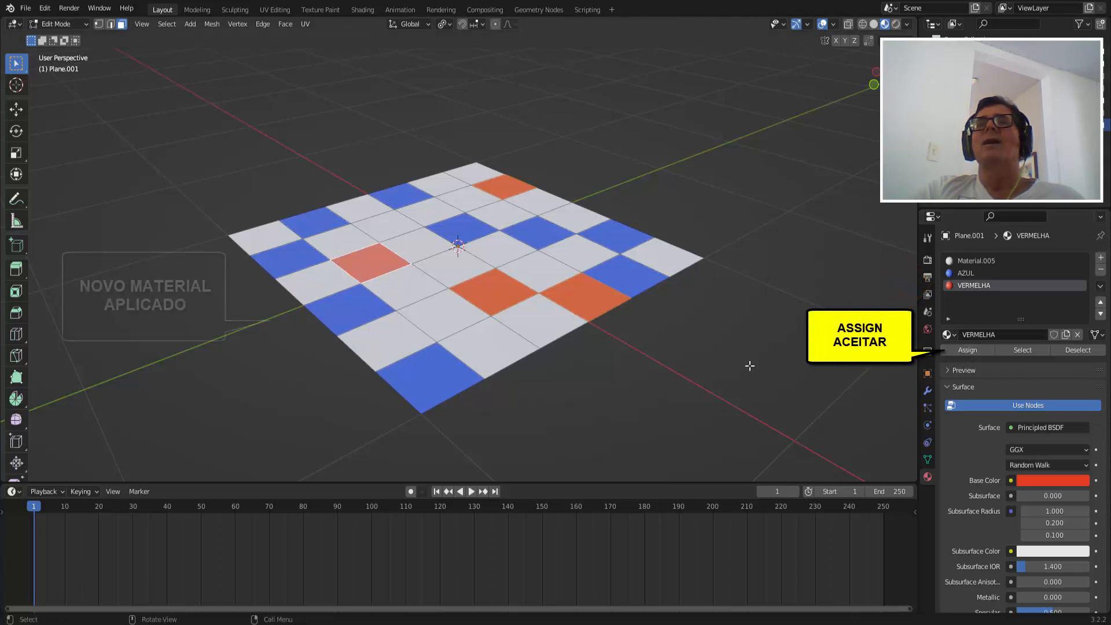
{"action": "mouse_move", "coordinate": [749, 367]}
{"action": "middle_mouse_down"}
{"action": "mouse_move", "coordinate": [737, 372]}
{"action": "mouse_move", "coordinate": [750, 360]}
{"action": "middle_mouse_up"}
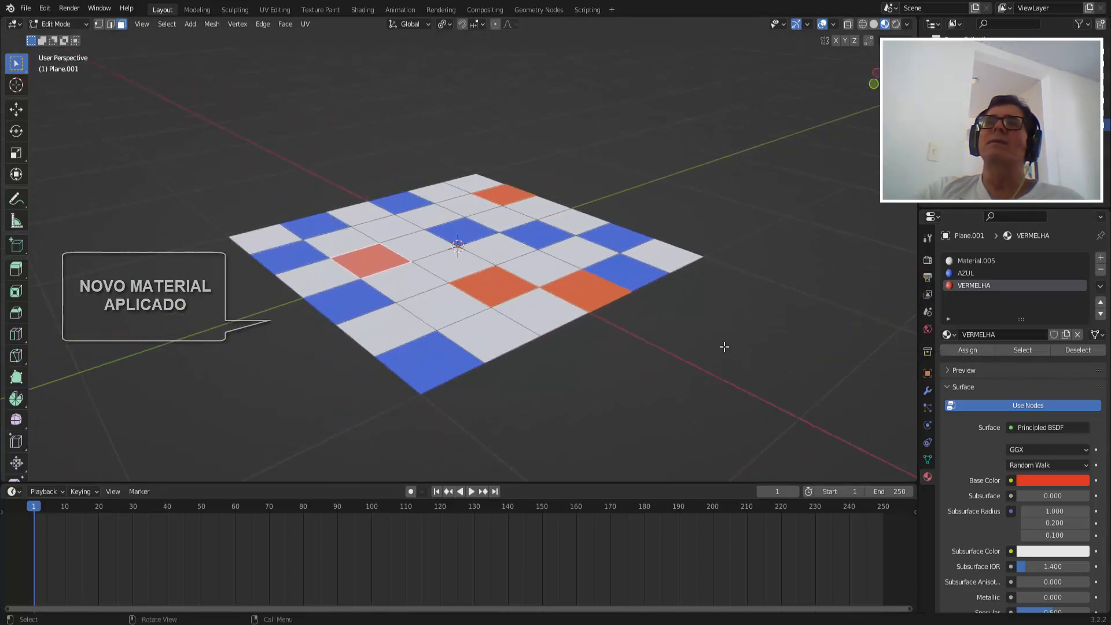
{"action": "left_click", "coordinate": [171, 26]}
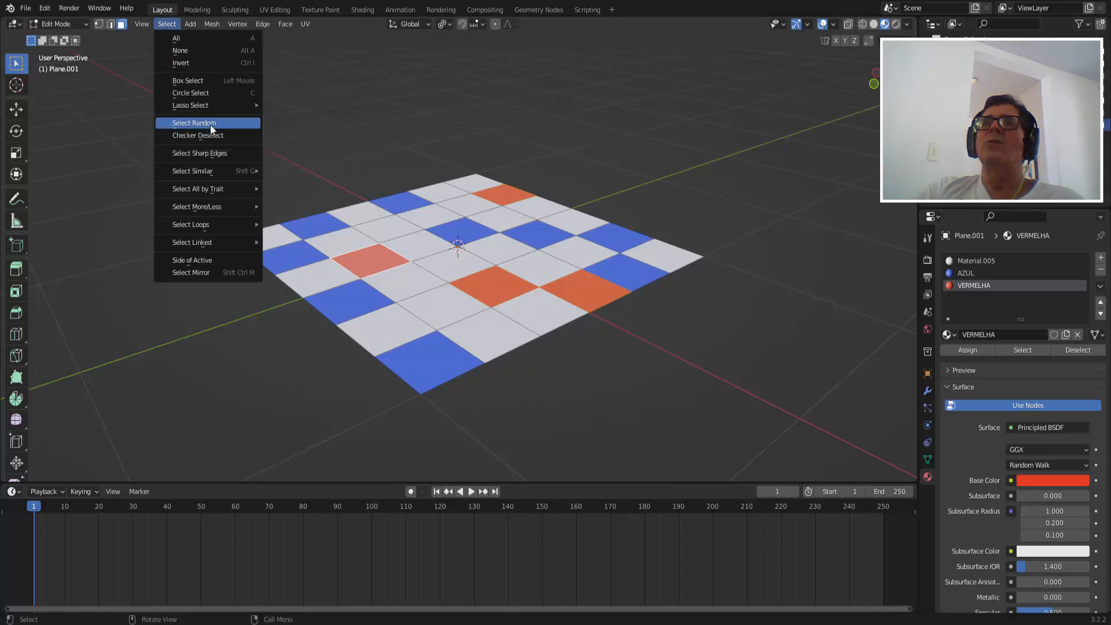
{"action": "middle_click_drag", "start_coordinate": [779, 197], "coordinate": [777, 207]}
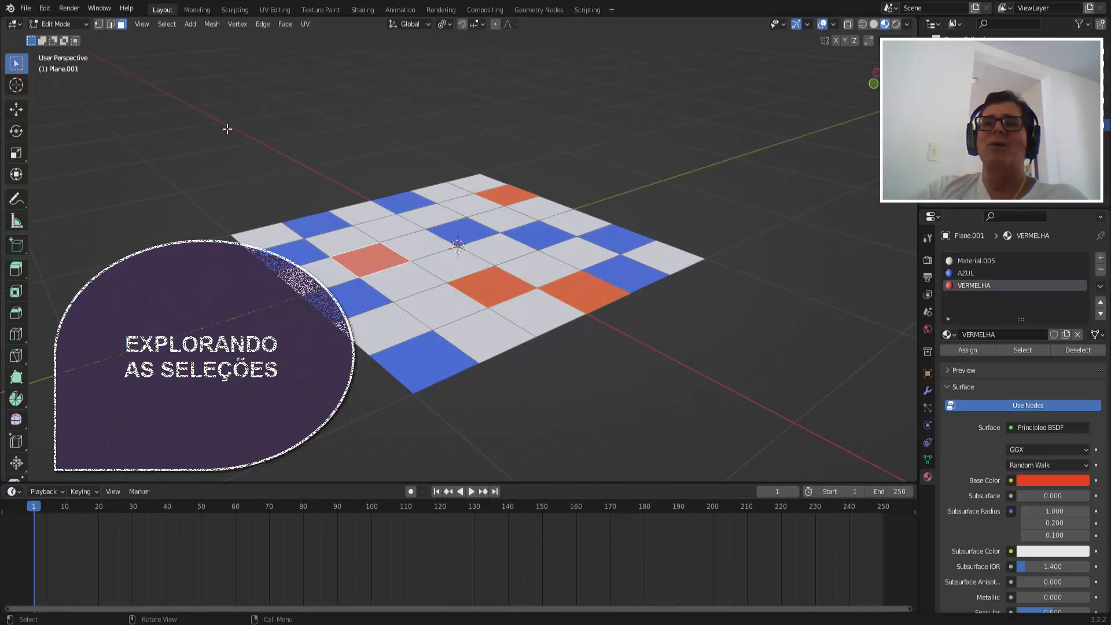
Select all of the plane's faces and apply Checker Deselect with Deselected 1, Selected 1 and Offset 0
{"action": "key", "text": "a"}
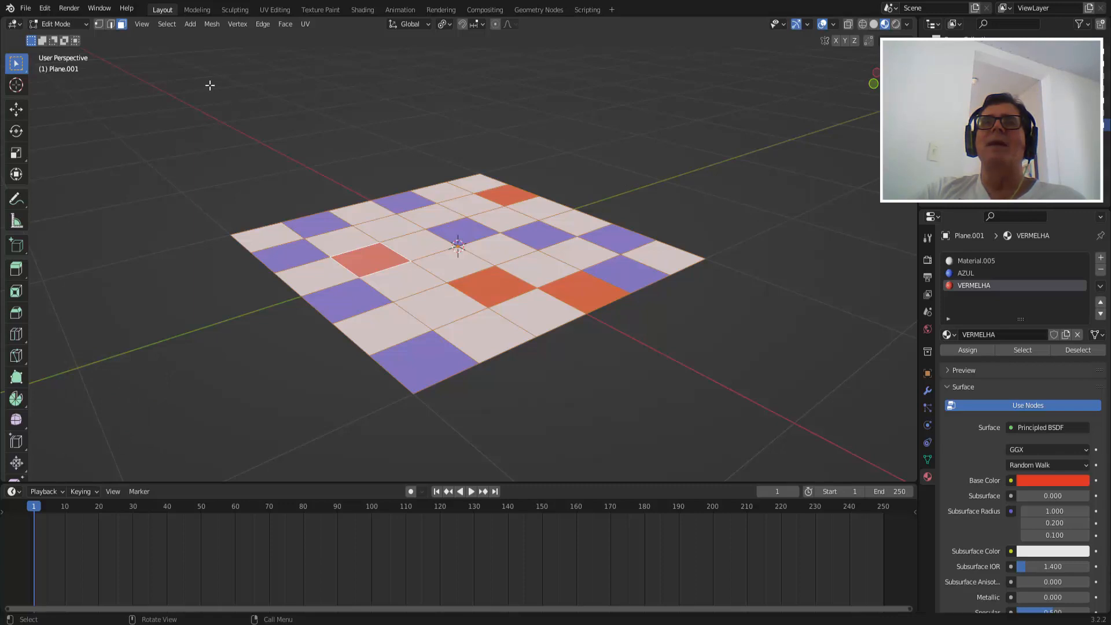
{"action": "left_click", "coordinate": [168, 25]}
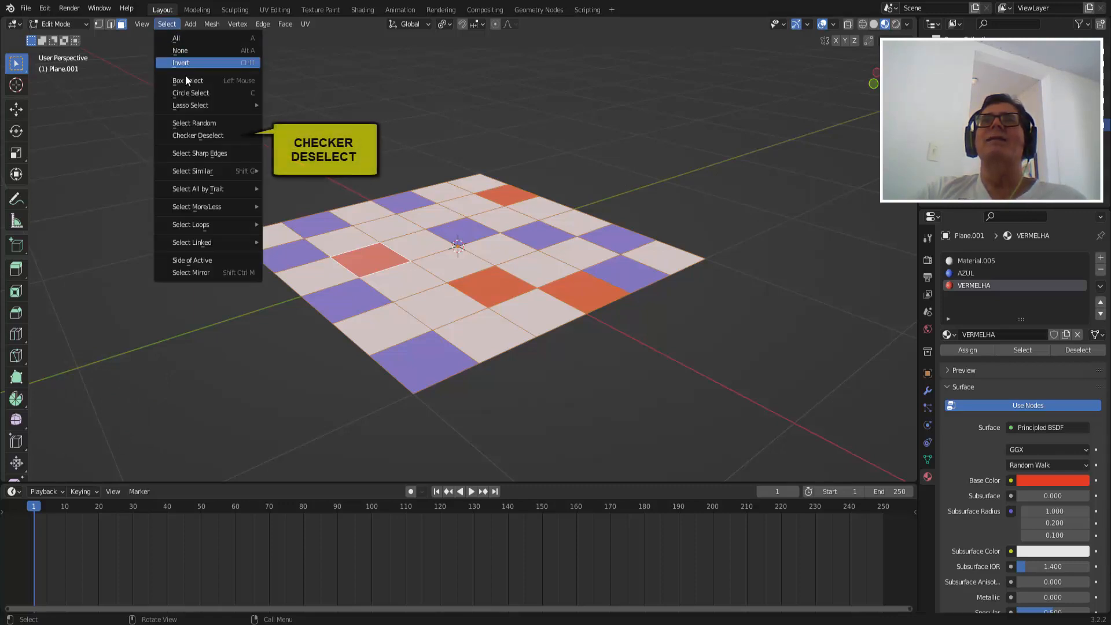
{"action": "left_click", "coordinate": [198, 136]}
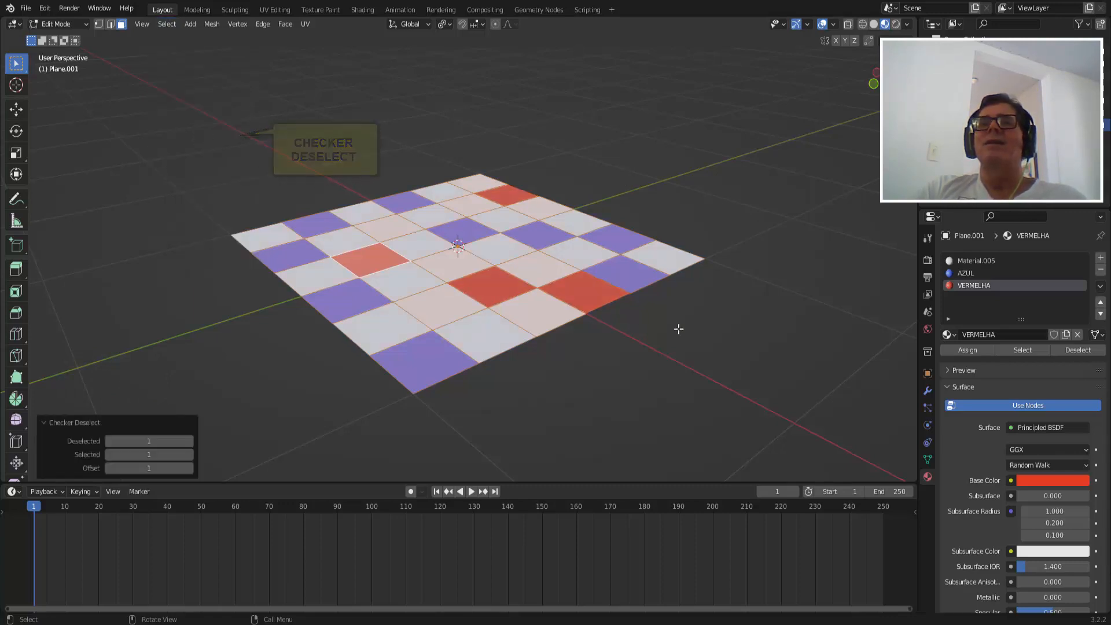
{"action": "left_click", "coordinate": [110, 467]}
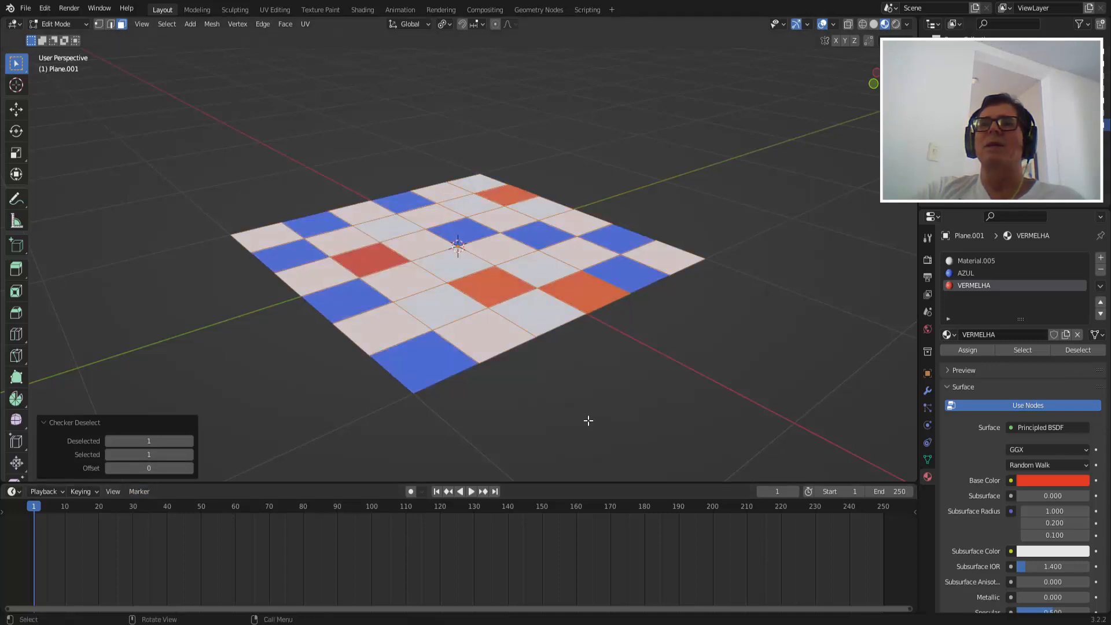
{"action": "middle_click_drag", "start_coordinate": [589, 422], "coordinate": [591, 427]}
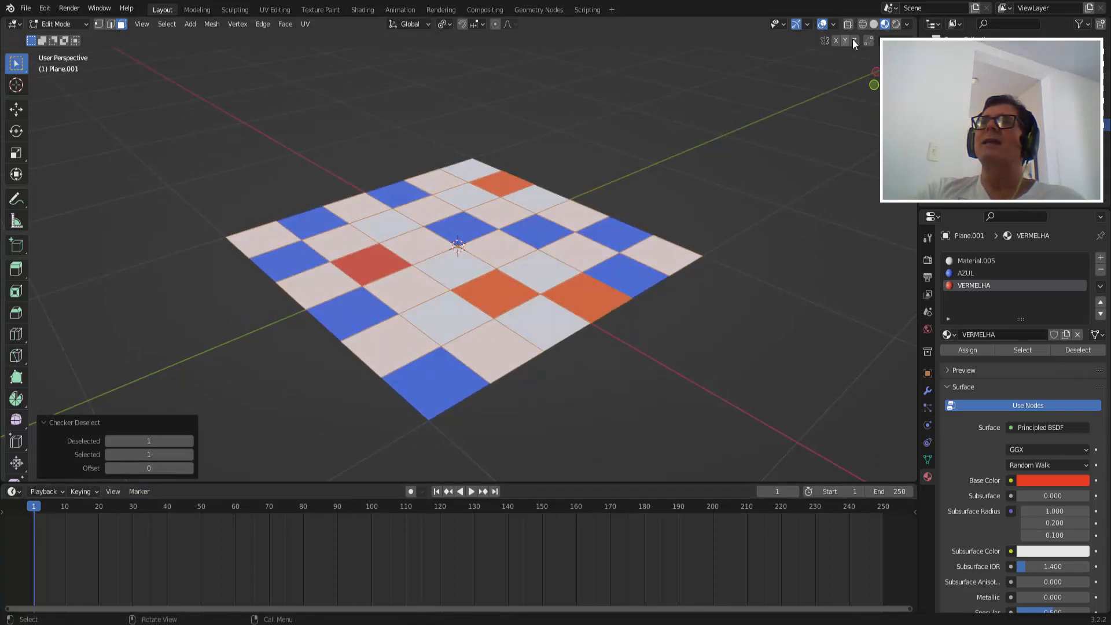
Check the face selection in Wireframe, switch to Solid shading and set the Transform Pivot Point to Individual Origins
{"action": "left_click", "coordinate": [862, 25]}
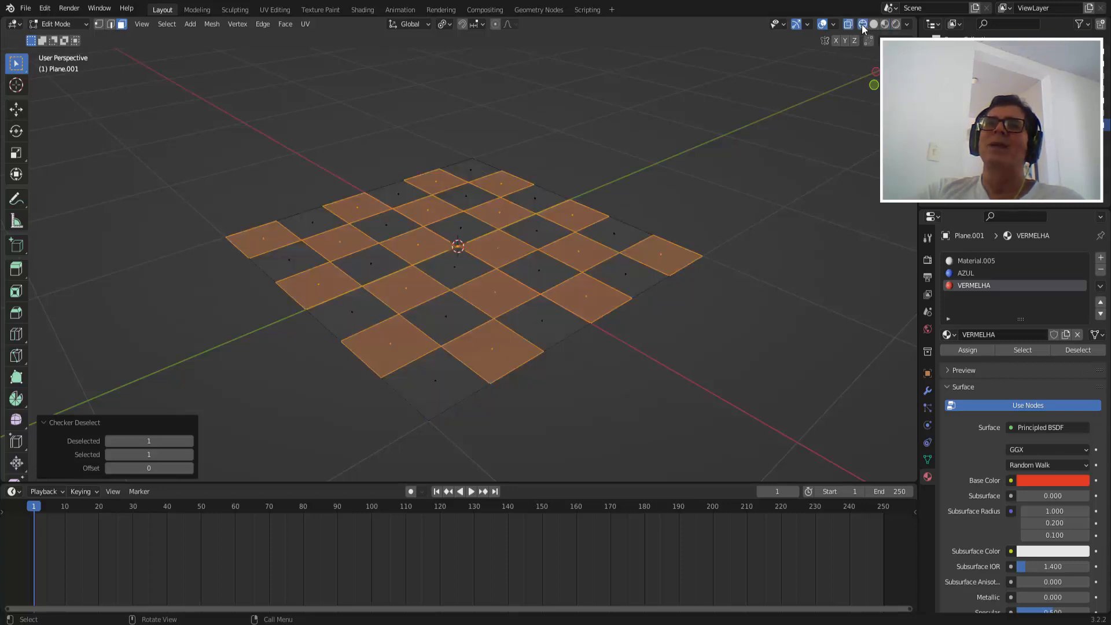
{"action": "left_click", "coordinate": [872, 24]}
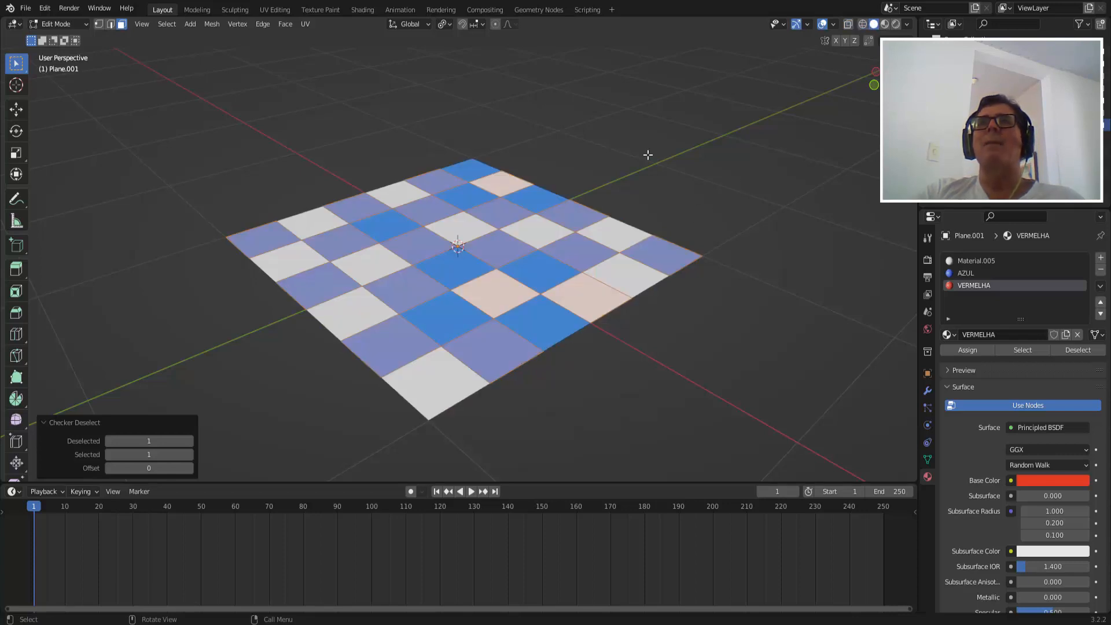
{"action": "left_click", "coordinate": [449, 26]}
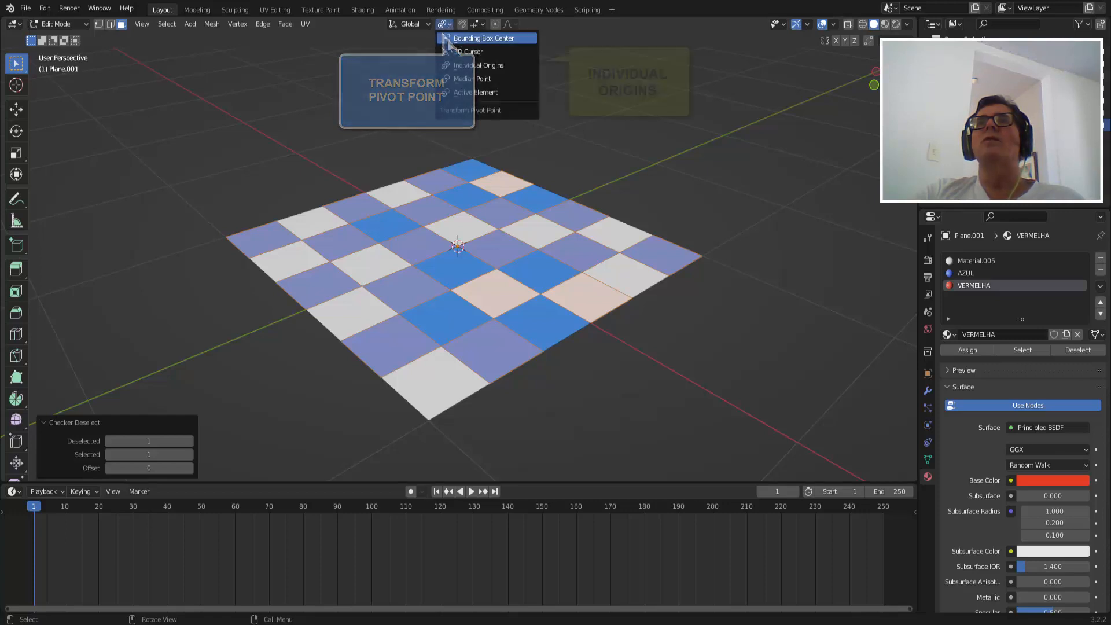
{"action": "left_click", "coordinate": [478, 65]}
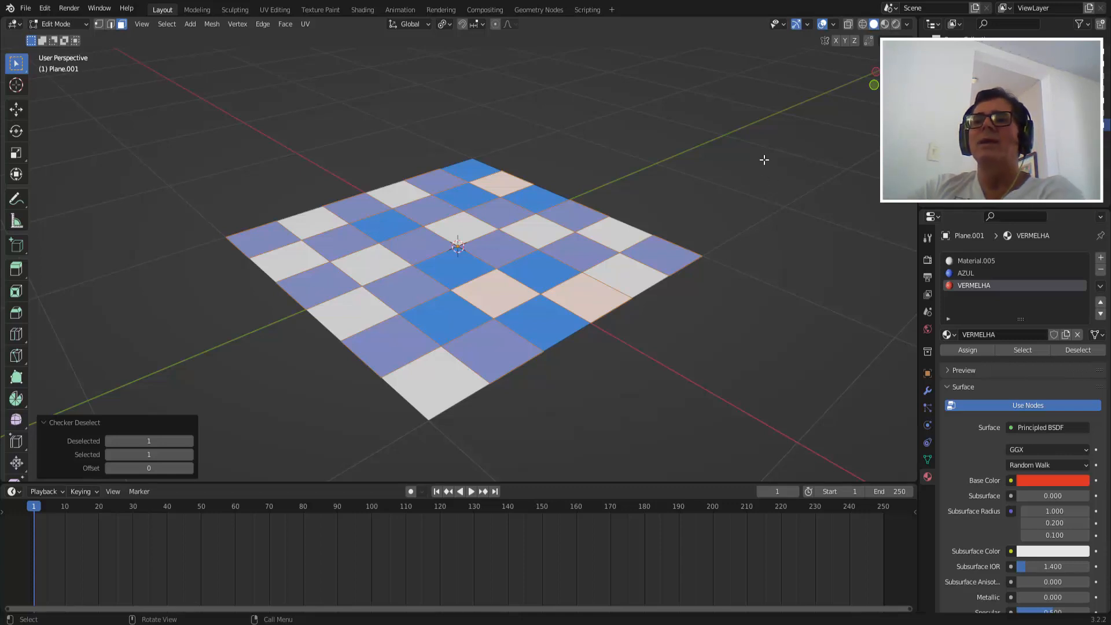
Inset the checkered faces individually with a thickness of about 0.073 m and check them in Wireframe before returning to Solid shading
{"action": "key", "text": "i"}
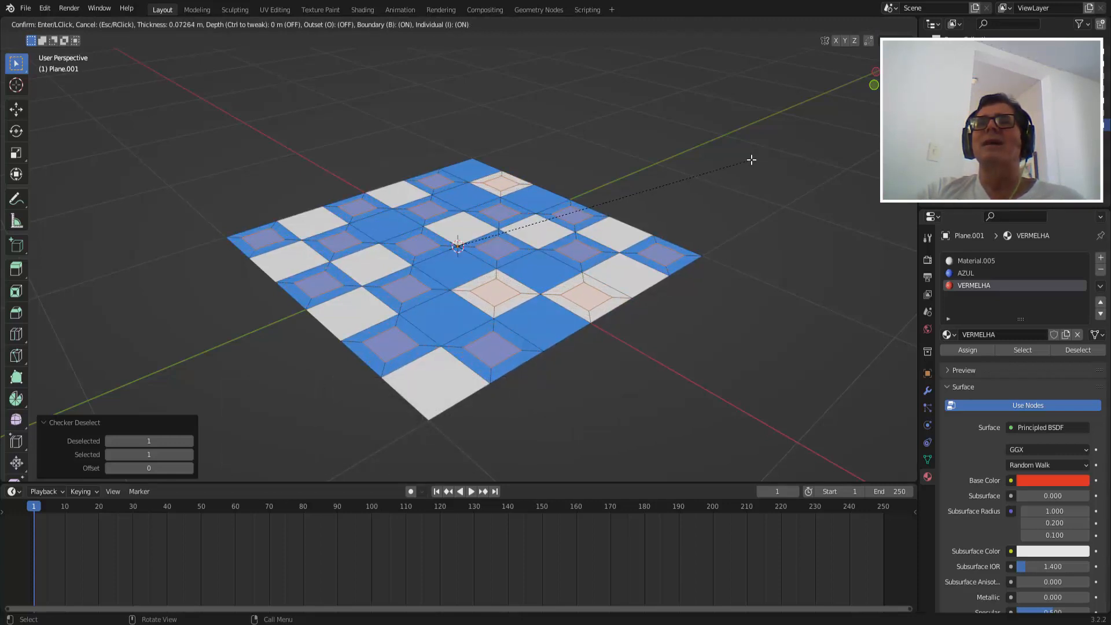
{"action": "left_click", "coordinate": [751, 160]}
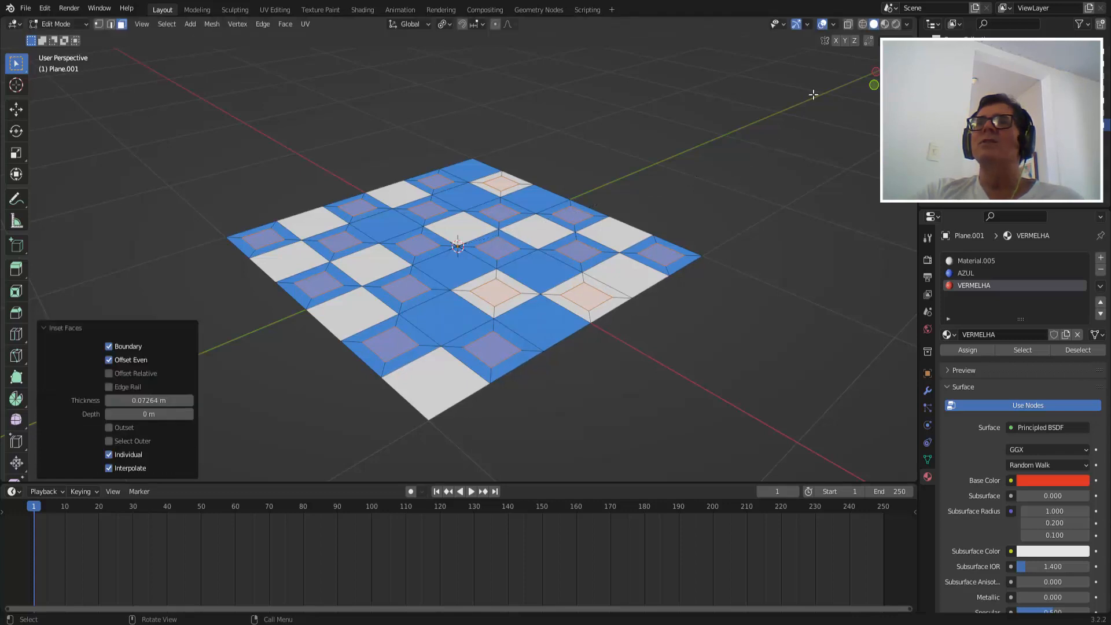
{"action": "left_click", "coordinate": [862, 24]}
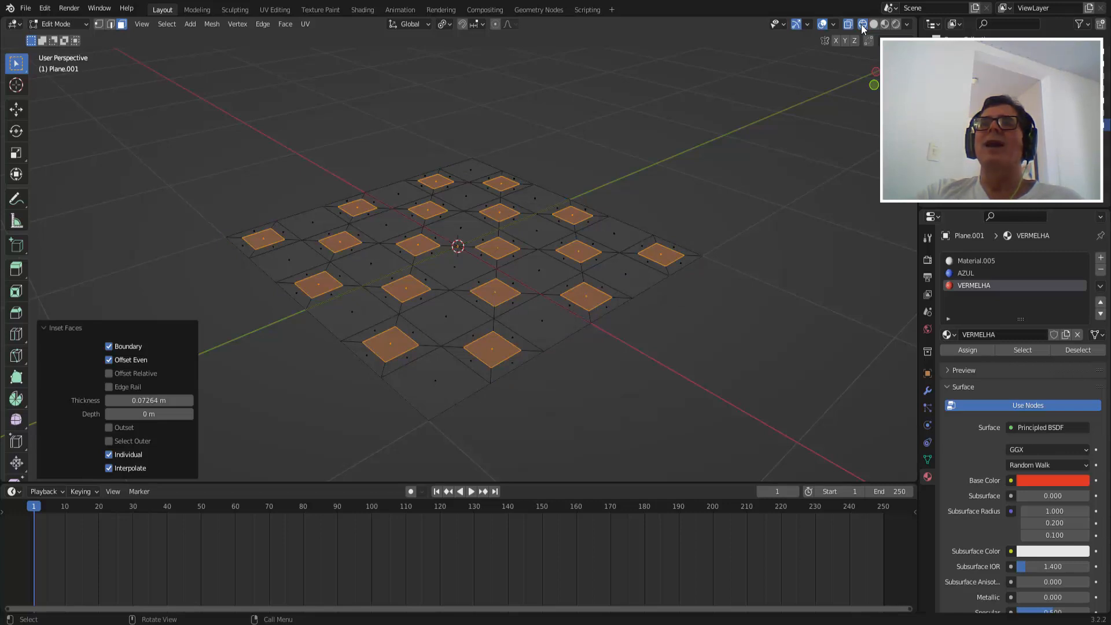
{"action": "left_click", "coordinate": [874, 24]}
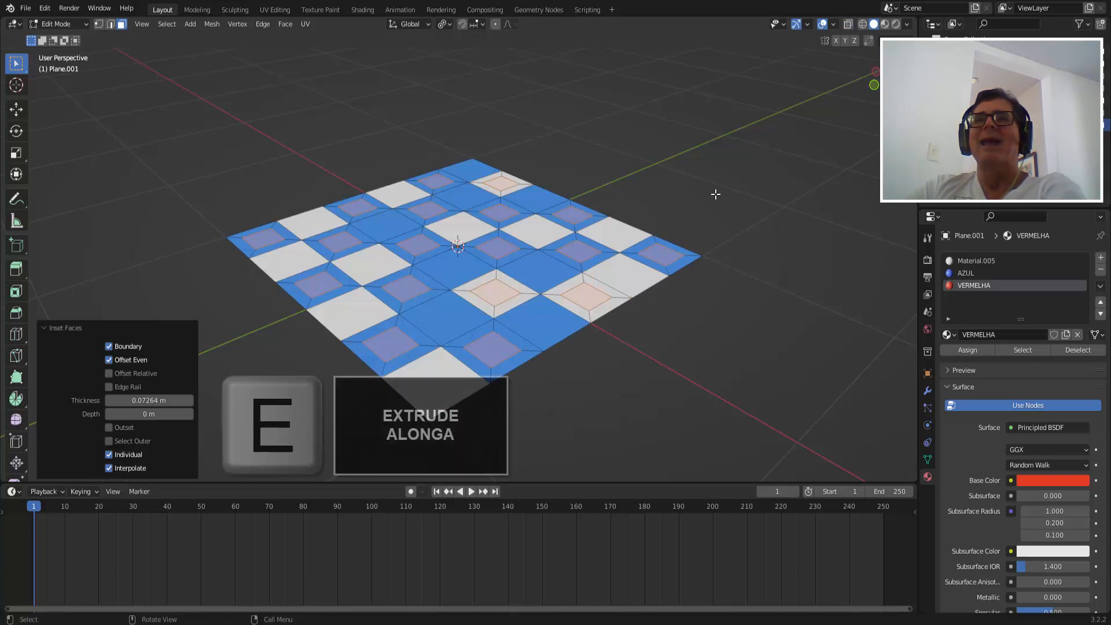
Extrude the inset faces upward about 0.125 m and scale their top faces to about 0.326 to form tapered peaks
{"action": "key", "text": "e"}
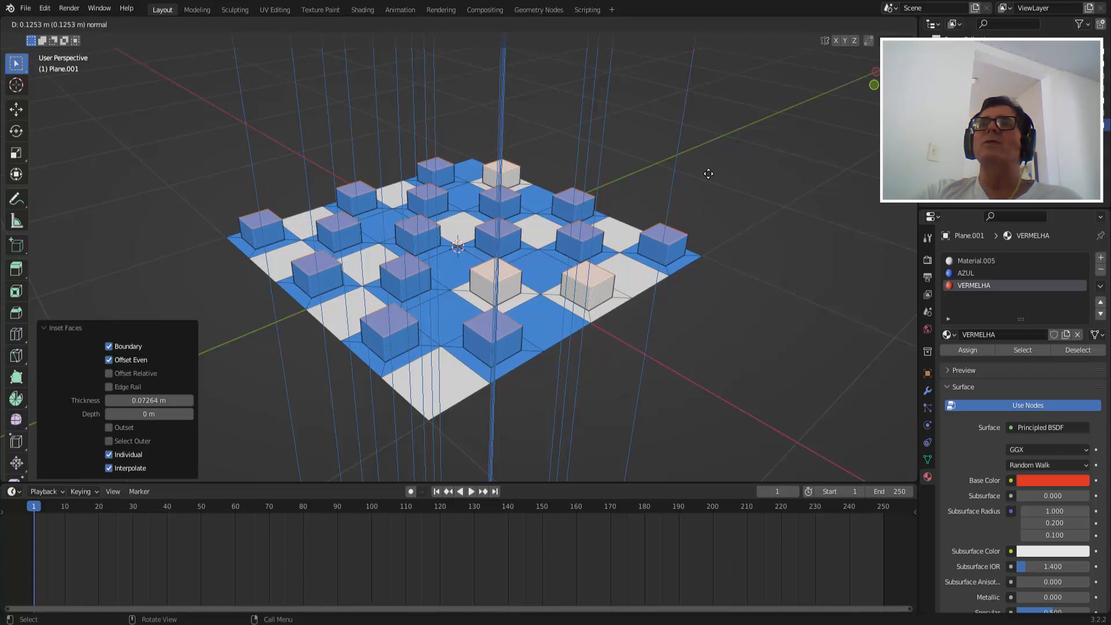
{"action": "left_click", "coordinate": [708, 173]}
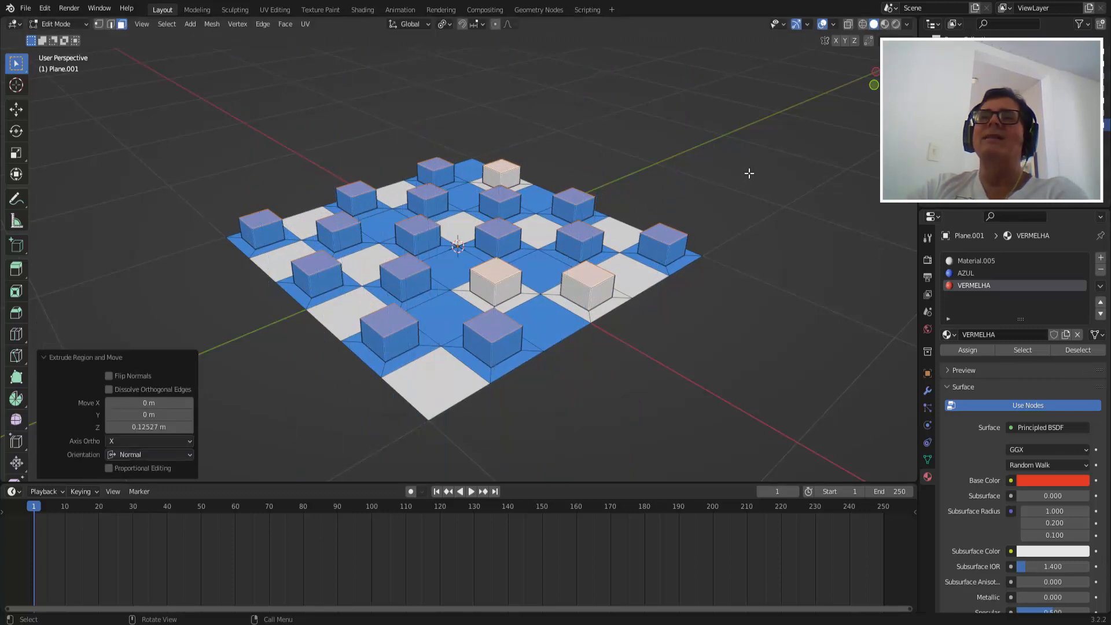
{"action": "key", "text": "s"}
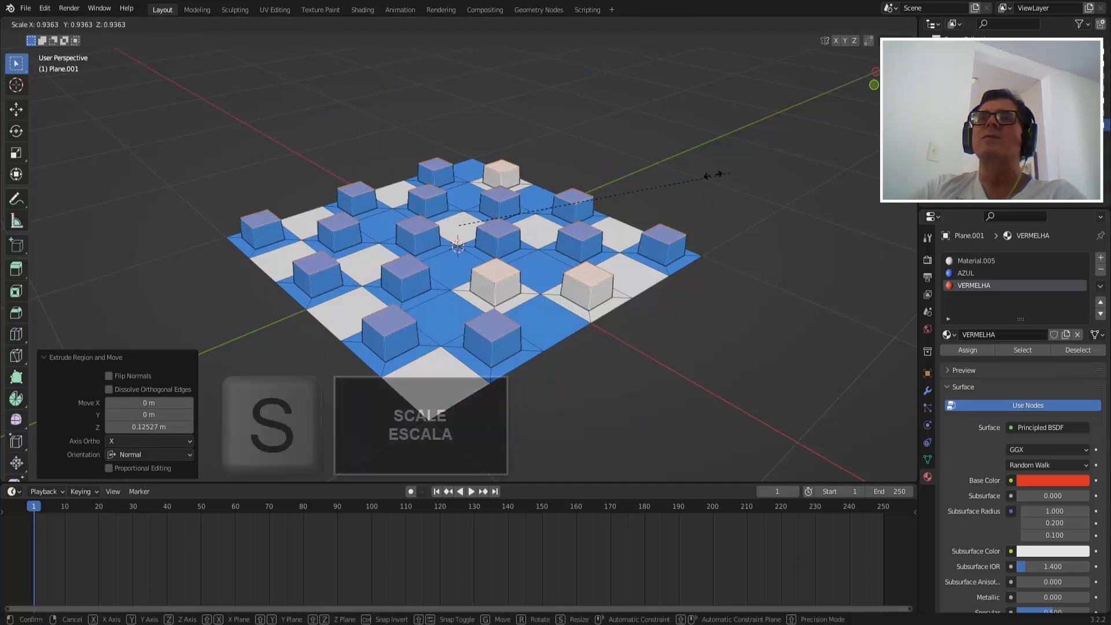
{"action": "left_click", "coordinate": [565, 180]}
{"action": "mouse_move", "coordinate": [676, 171]}
{"action": "middle_mouse_down"}
{"action": "mouse_move", "coordinate": [658, 171]}
{"action": "mouse_move", "coordinate": [670, 158]}
{"action": "mouse_move", "coordinate": [708, 166]}
{"action": "mouse_move", "coordinate": [675, 171]}
{"action": "middle_mouse_up"}
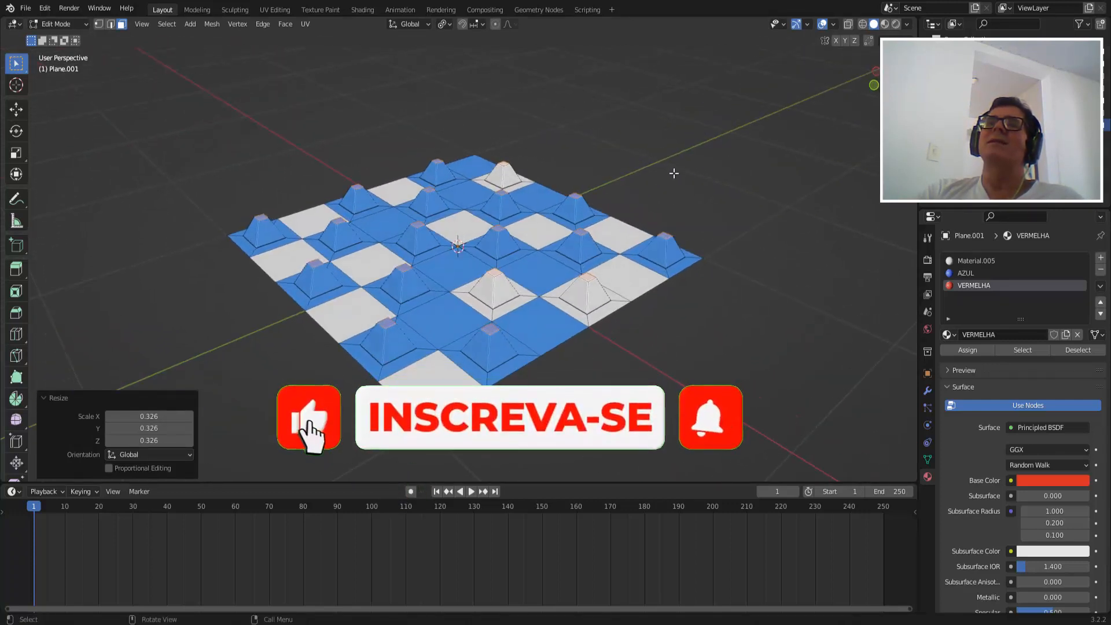
{"action": "middle_click_drag", "start_coordinate": [672, 173], "coordinate": [776, 179]}
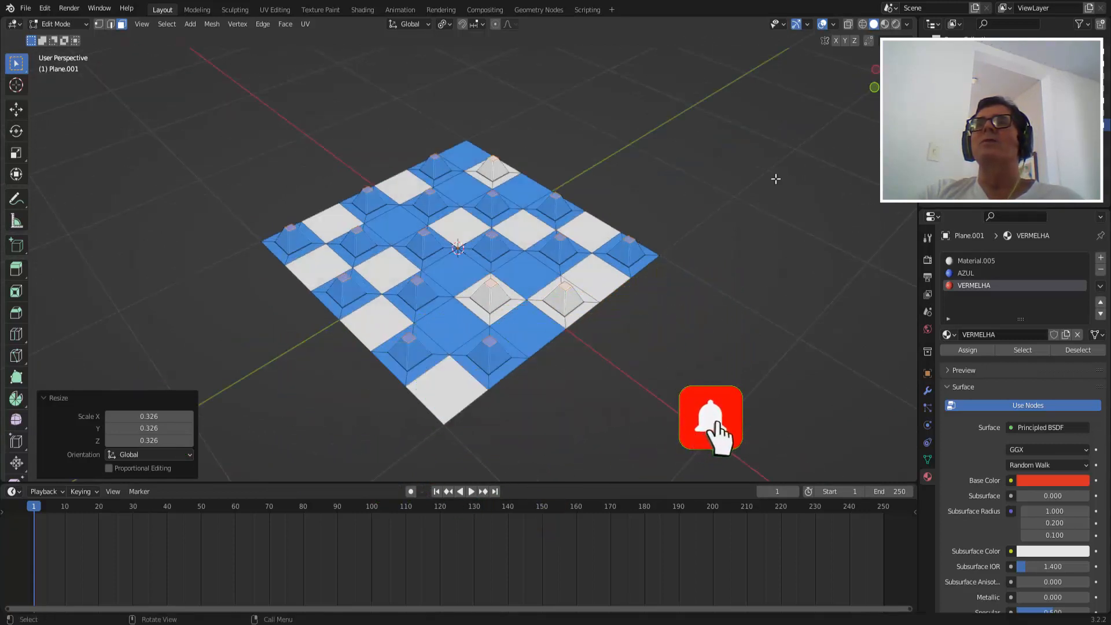